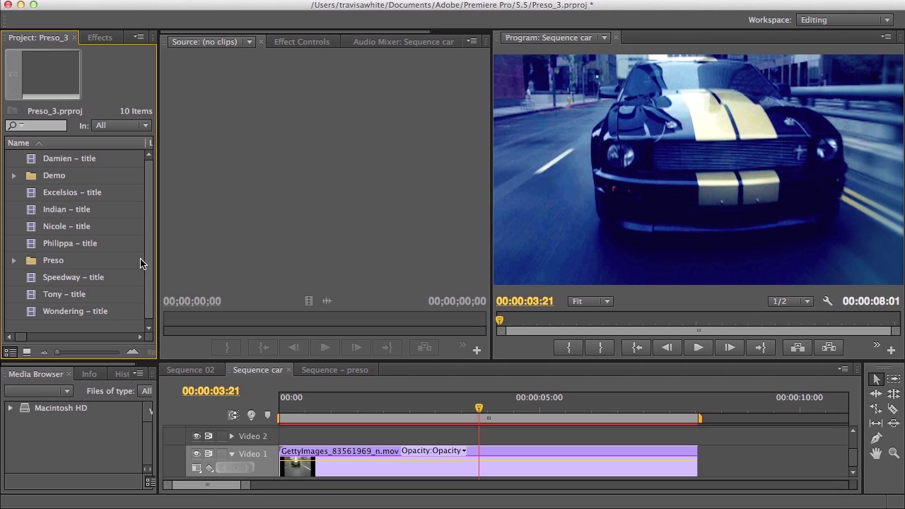
- Add a new NewBlue Titler Pro item to the Project bin and accept 1280x720, 25fps settings
right_click(79, 331)
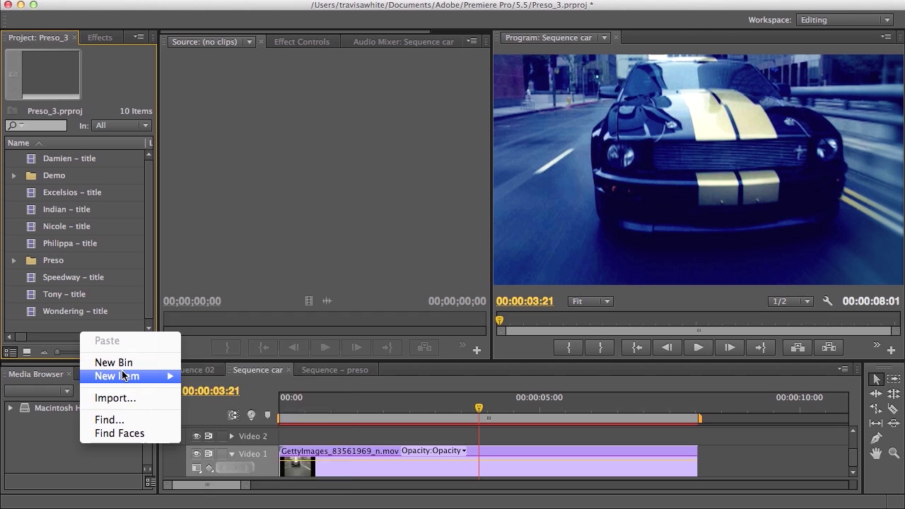
mouse_move(127, 376)
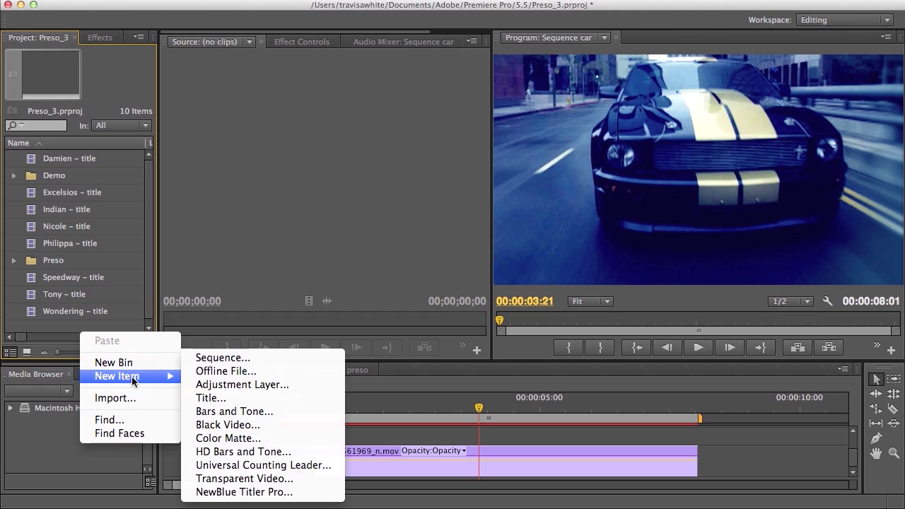
click(239, 493)
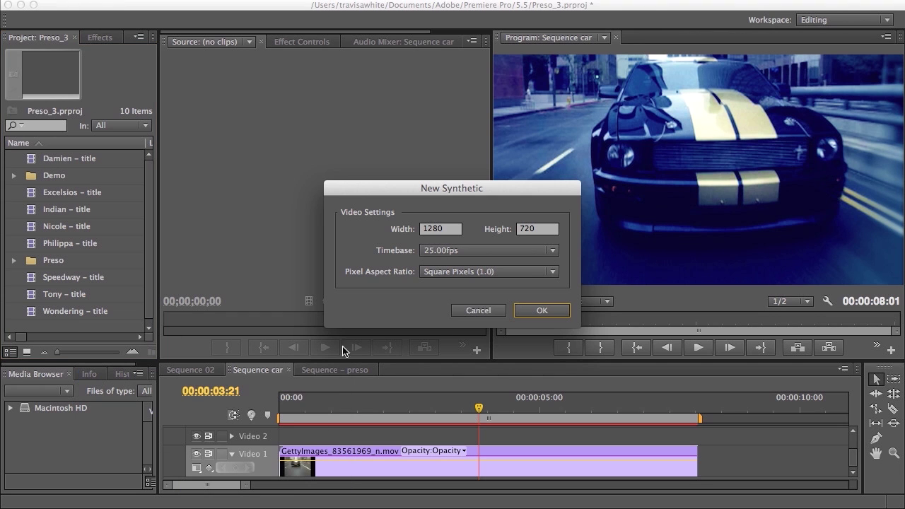
click(542, 311)
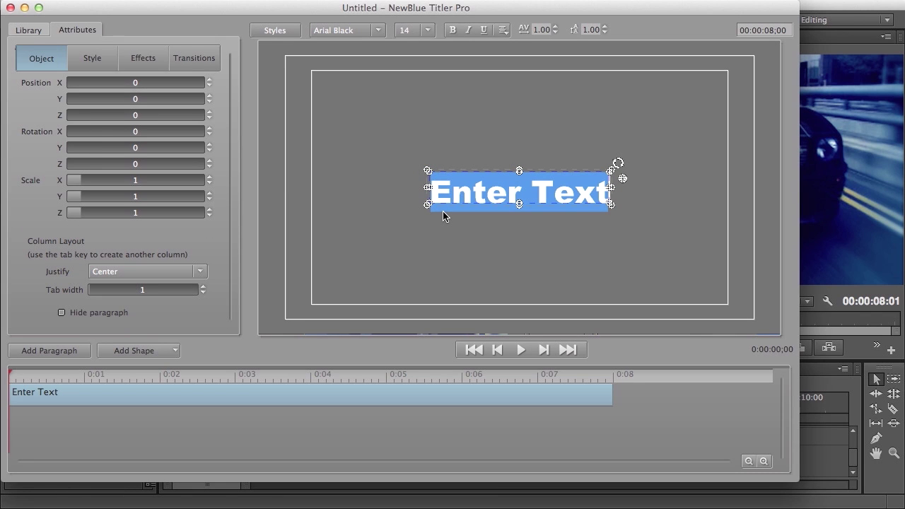
- Type 'Speed' and 'Way' on two lines, enlarge the title about twice and nudge it up-right
text(Speed)
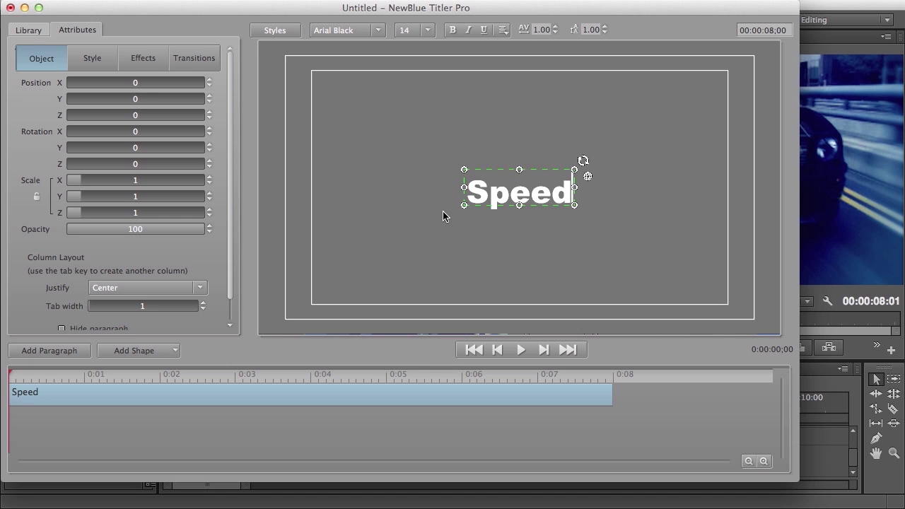
key(Return)
text(Way)
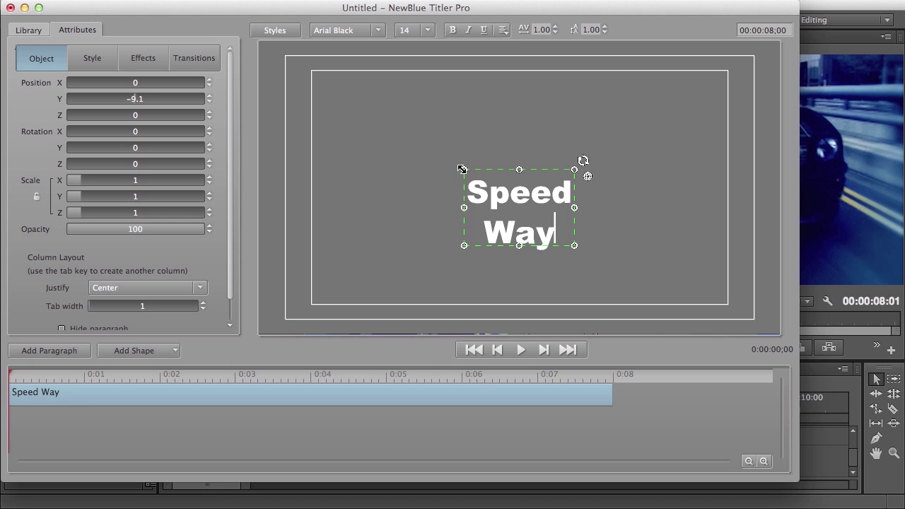
drag(461, 169, 398, 107)
mouse_move(455, 133)
mouse_down()
mouse_move(448, 111)
mouse_move(458, 116)
mouse_up()
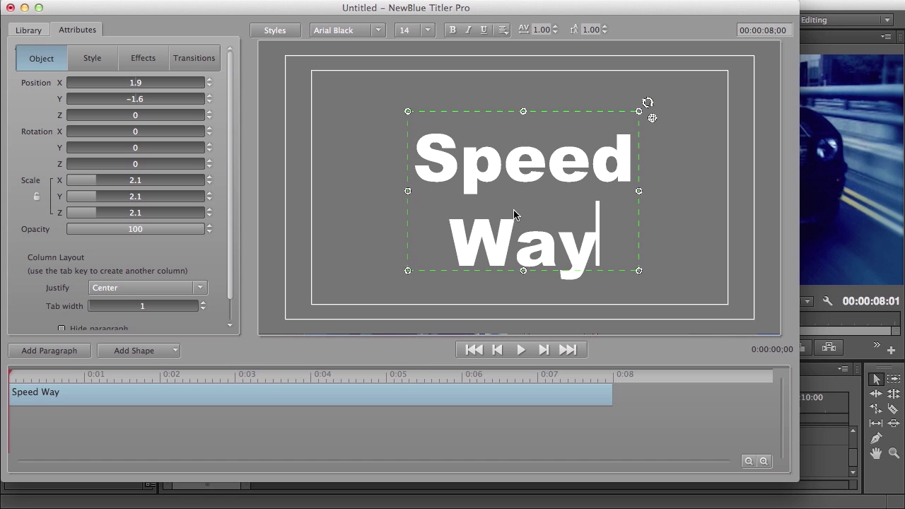
- Apply the Sonic XBd BT font, tilt the title in 3D and bring it toward the viewer
click(379, 34)
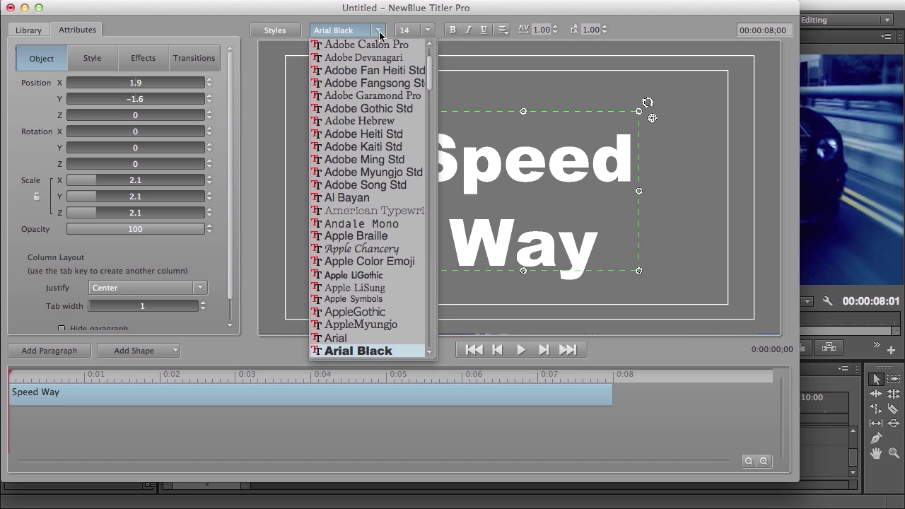
text(so)
key(Return)
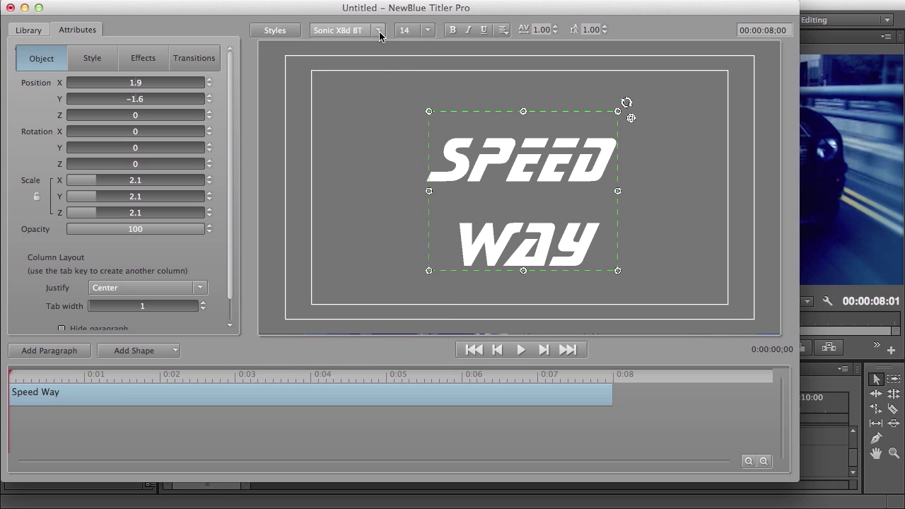
click(631, 122)
drag(515, 197, 546, 219)
scroll(539, 212, up, 10)
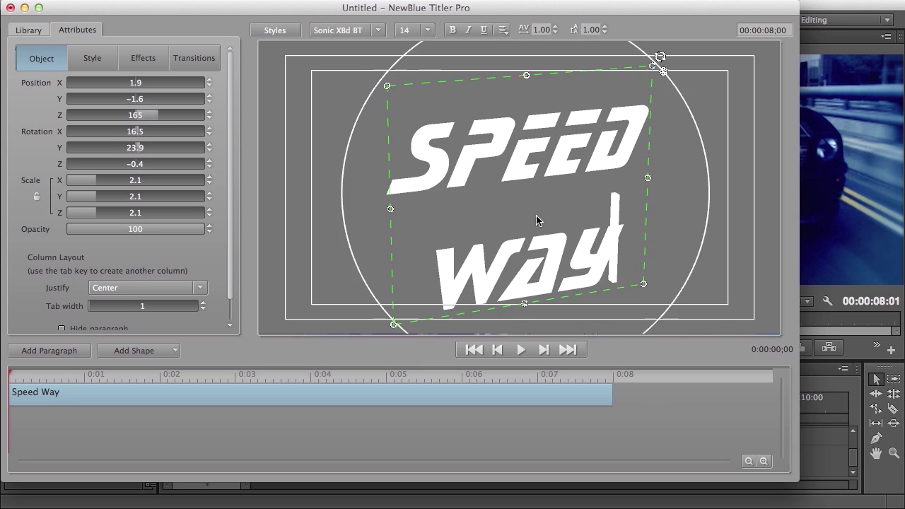
- Change the 3D face to a gradient fill fading from white to dark grey
click(87, 61)
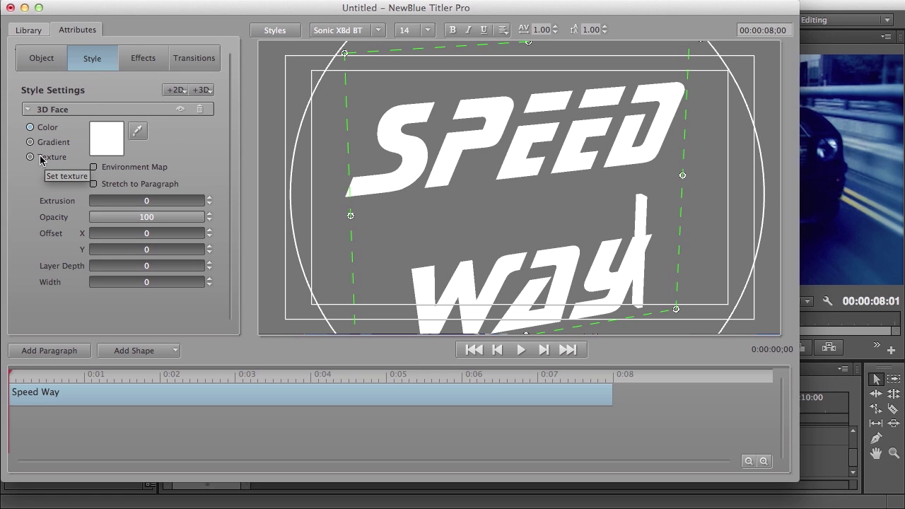
click(29, 141)
click(105, 132)
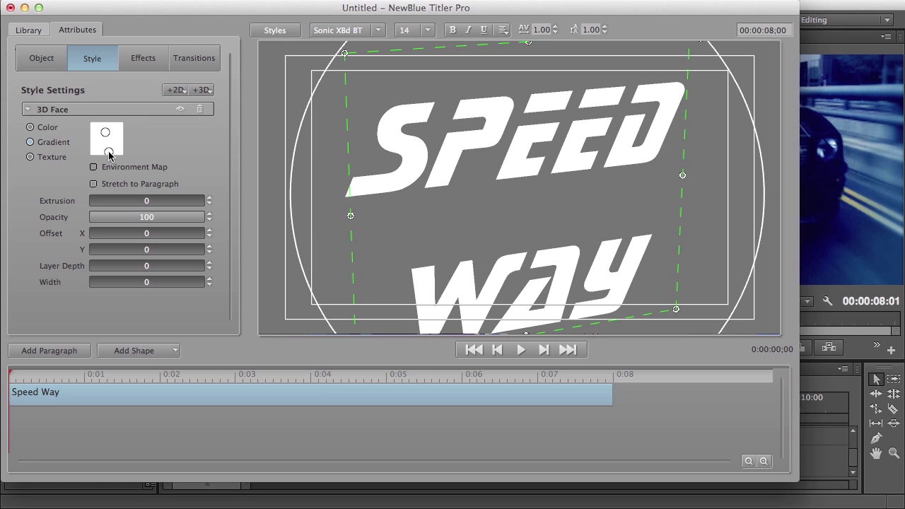
double_click(106, 147)
drag(321, 227, 321, 283)
click(297, 363)
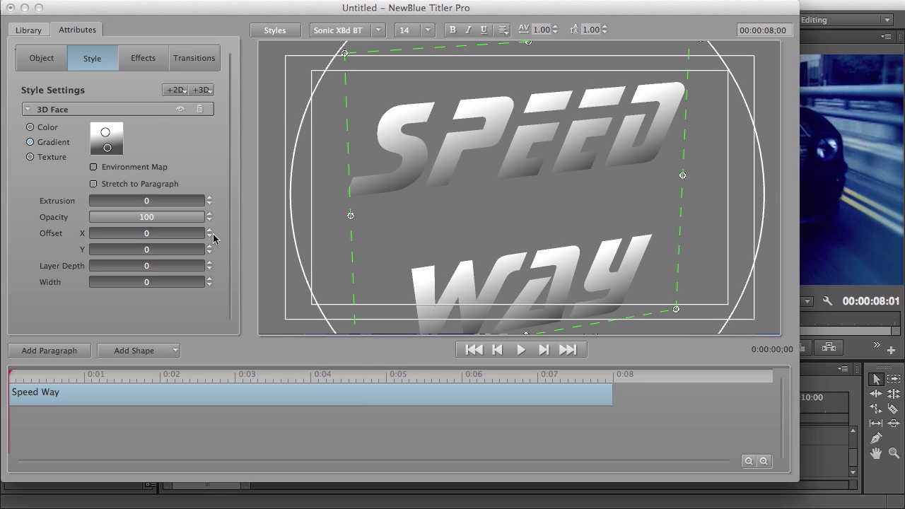
drag(103, 133, 106, 135)
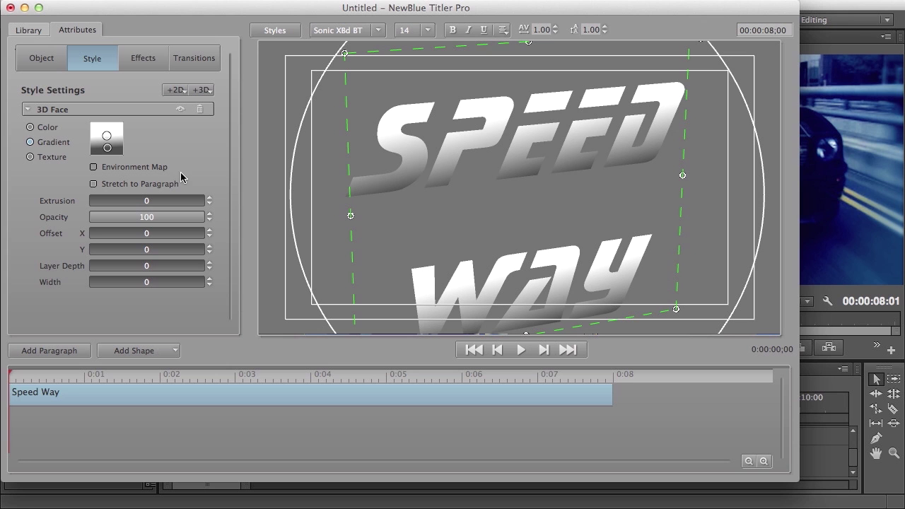
- Return to Premiere and place the title on Video 2 above the car clip, then select it
click(11, 12)
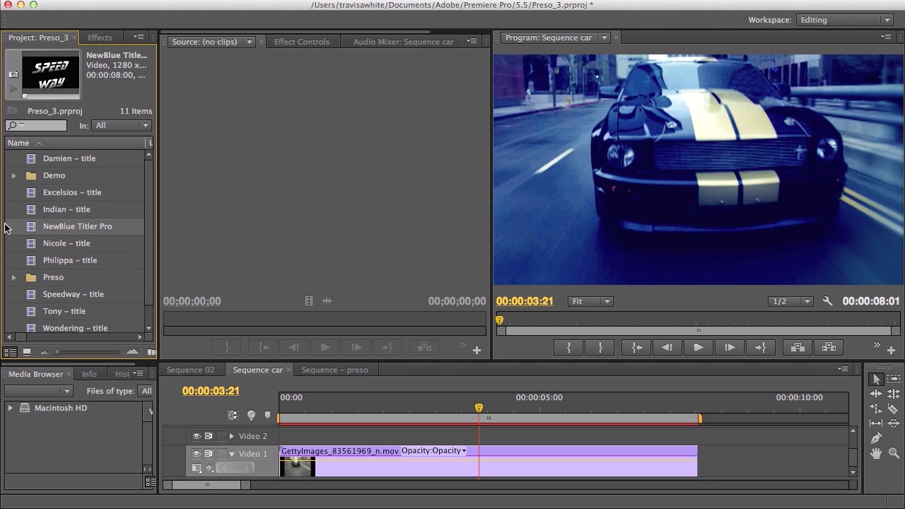
drag(35, 232, 413, 420)
click(348, 409)
click(427, 442)
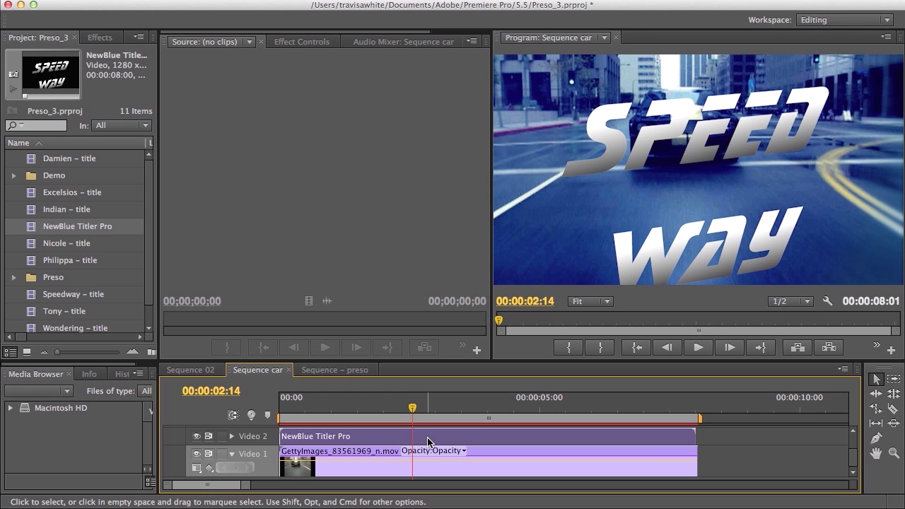
- Reopen the title in Titler Pro about three seconds in and show its Style settings
double_click(427, 441)
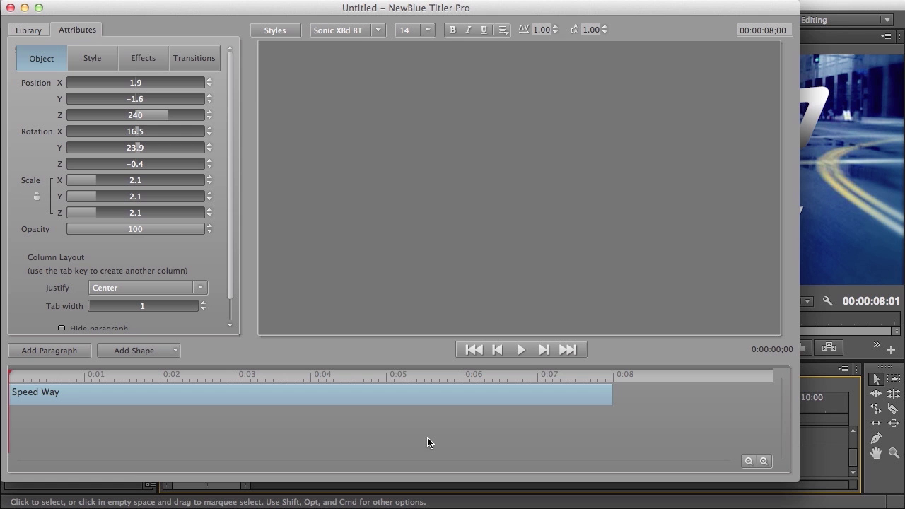
drag(400, 380, 286, 381)
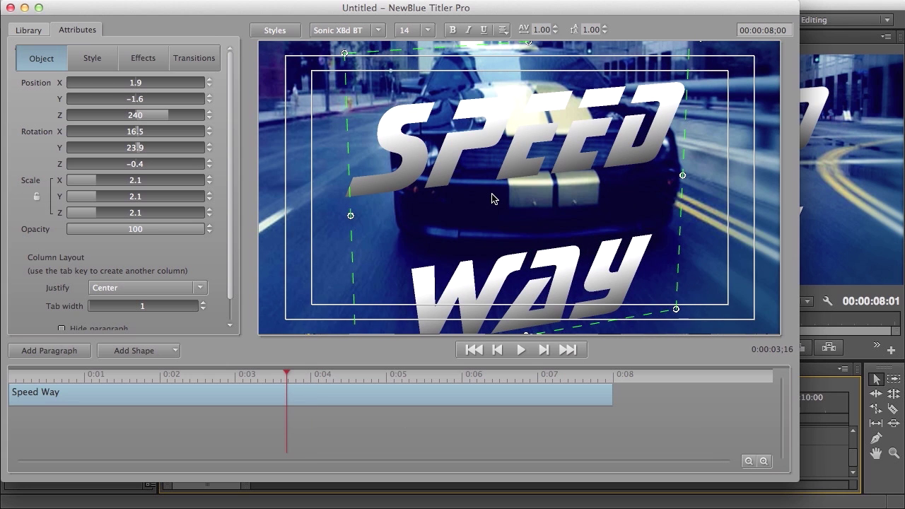
click(91, 57)
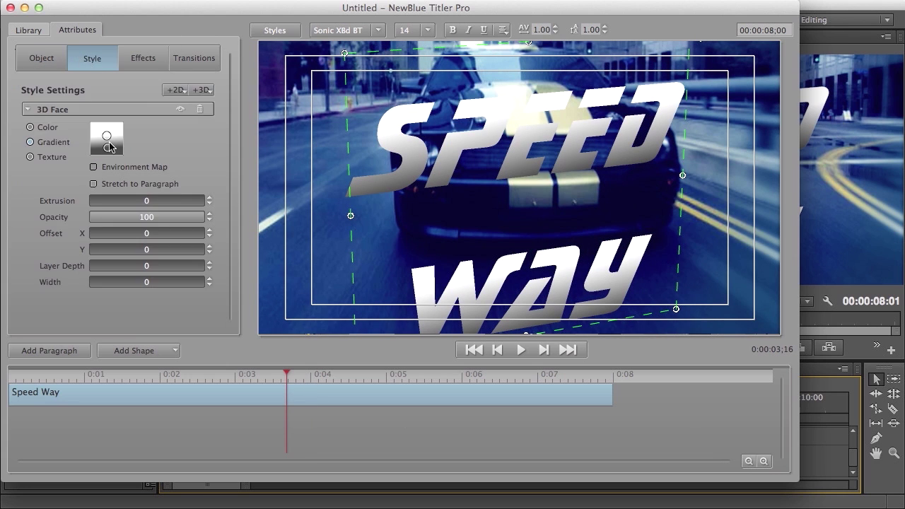
click(27, 110)
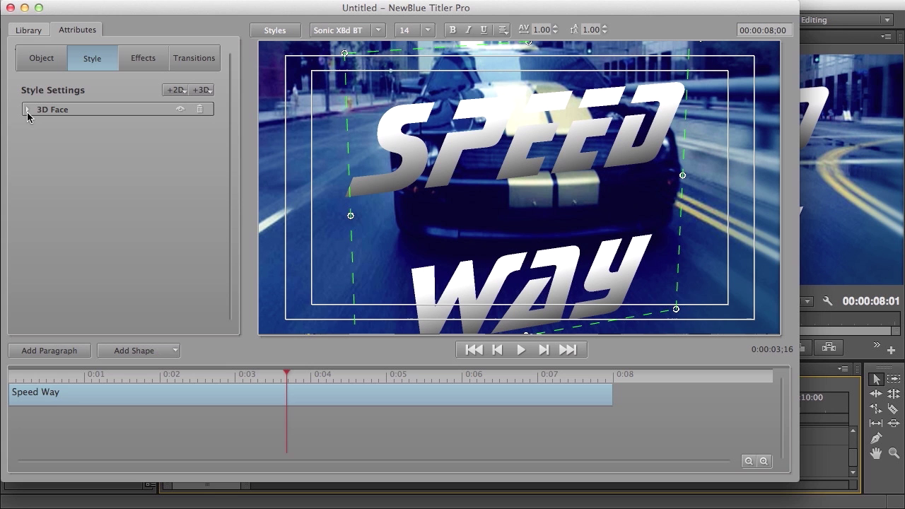
- Add a red 3D outline layer with thickness 16 and layer depth 1.4
click(201, 90)
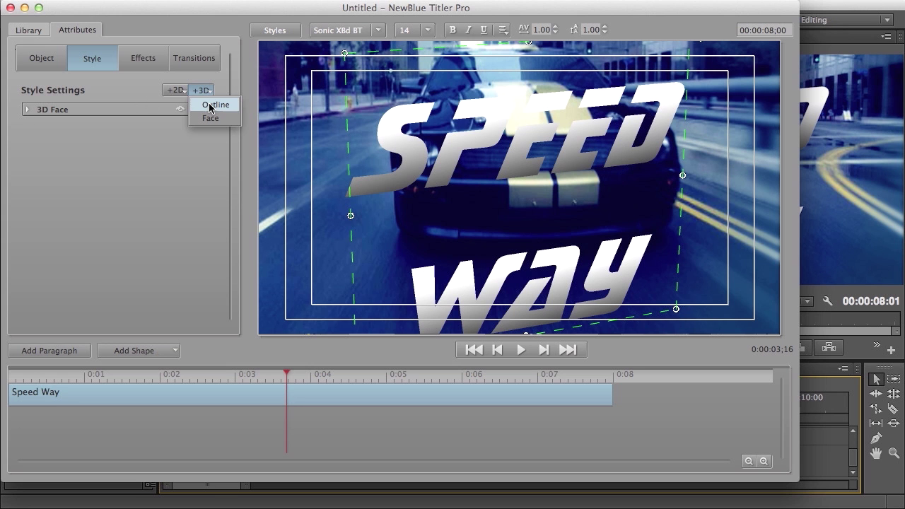
click(210, 107)
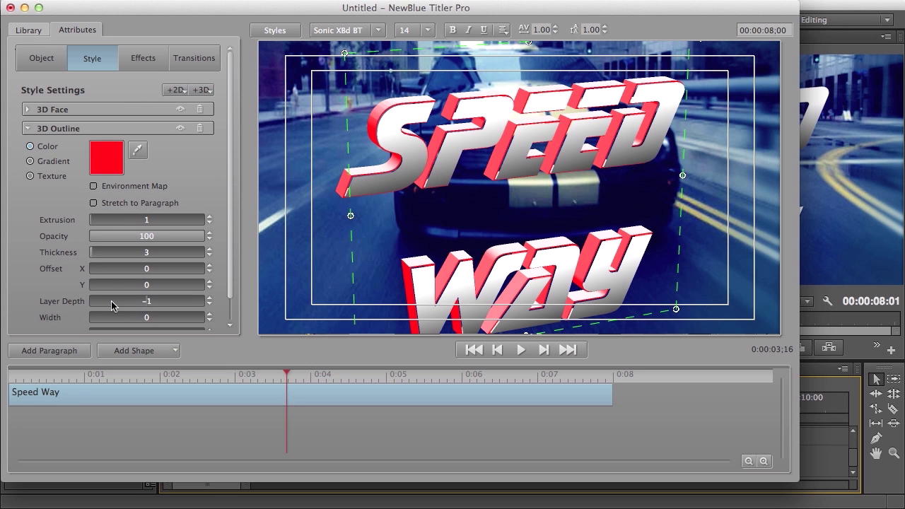
mouse_move(111, 304)
mouse_down()
mouse_move(135, 306)
mouse_move(115, 309)
mouse_up()
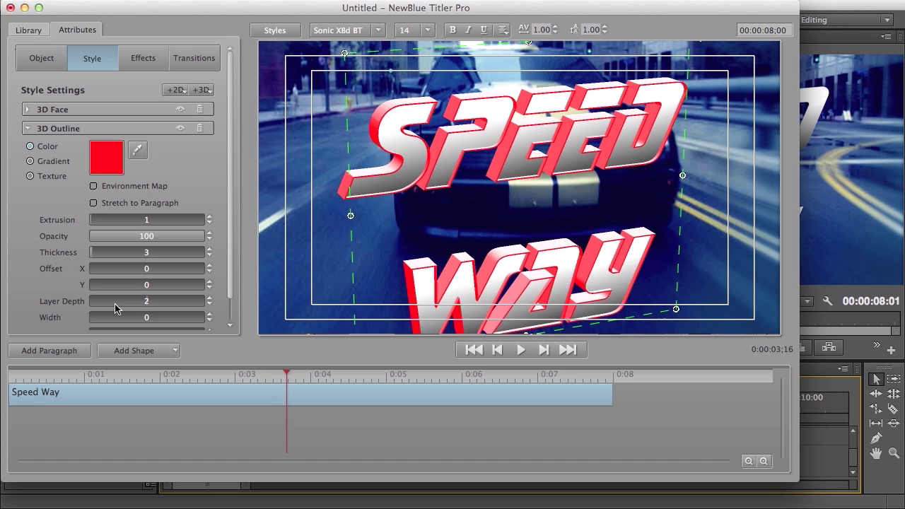
drag(94, 256, 124, 257)
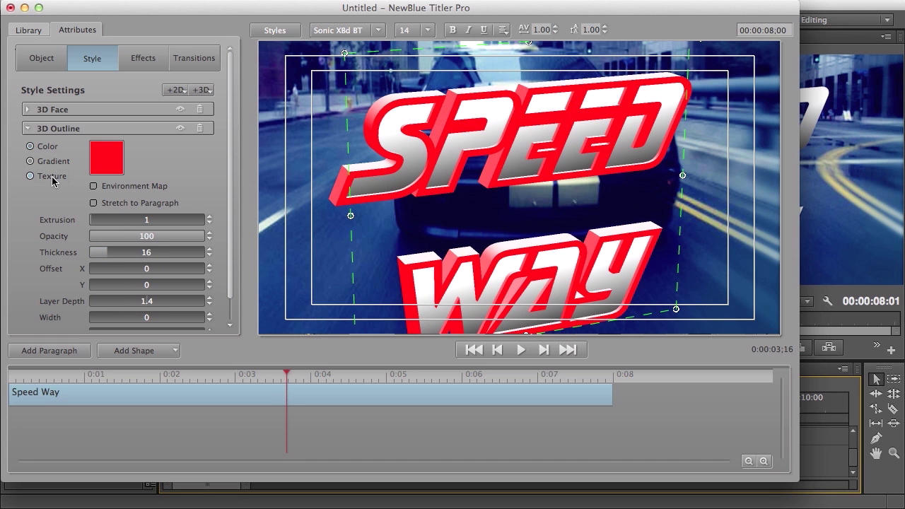
- Texture the 3D outline with the glass.png image
click(100, 159)
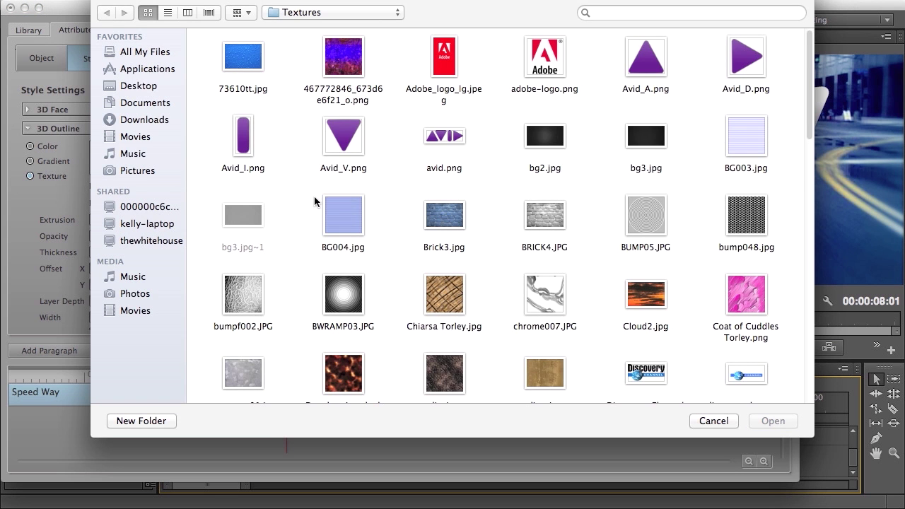
scroll(312, 201, down, 2)
scroll(312, 203, down, 10)
scroll(310, 200, down, 5)
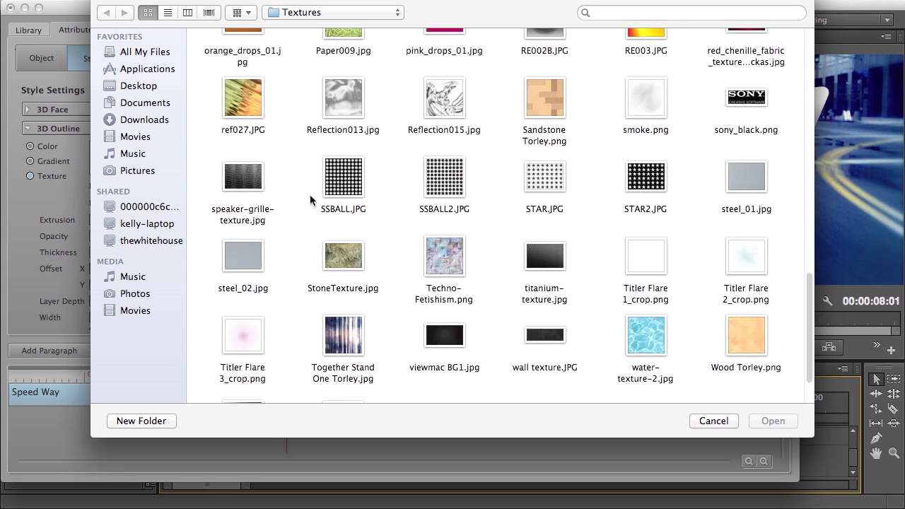
scroll(309, 200, up, 15)
scroll(310, 200, down, 4)
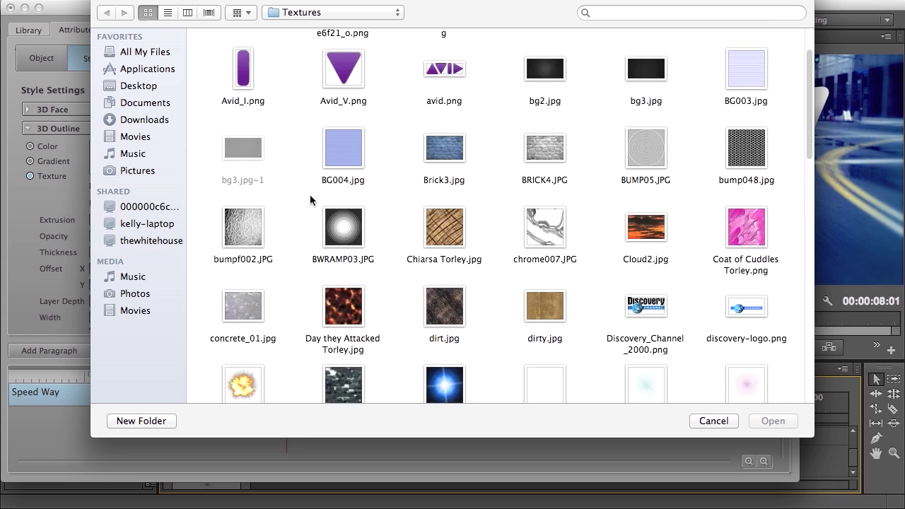
double_click(243, 351)
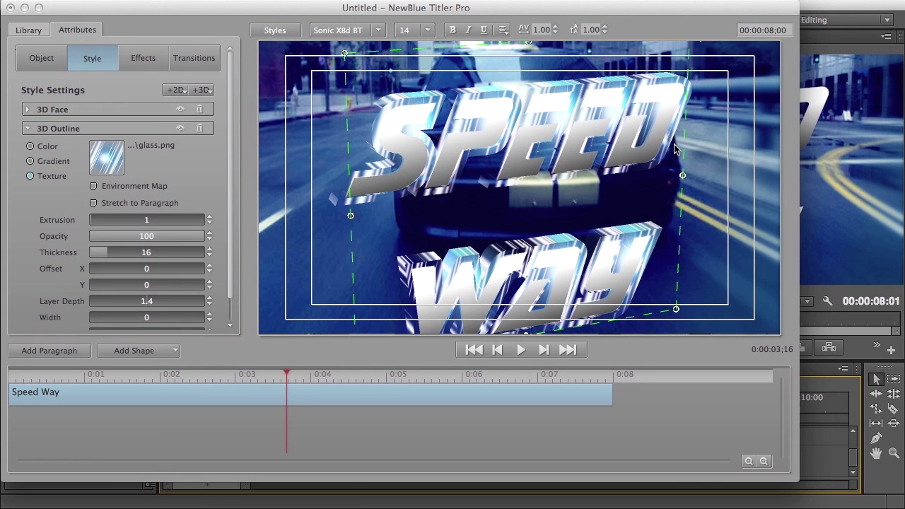
- Turn on the outline's environment map and tilt the title to a new 3D angle
click(685, 150)
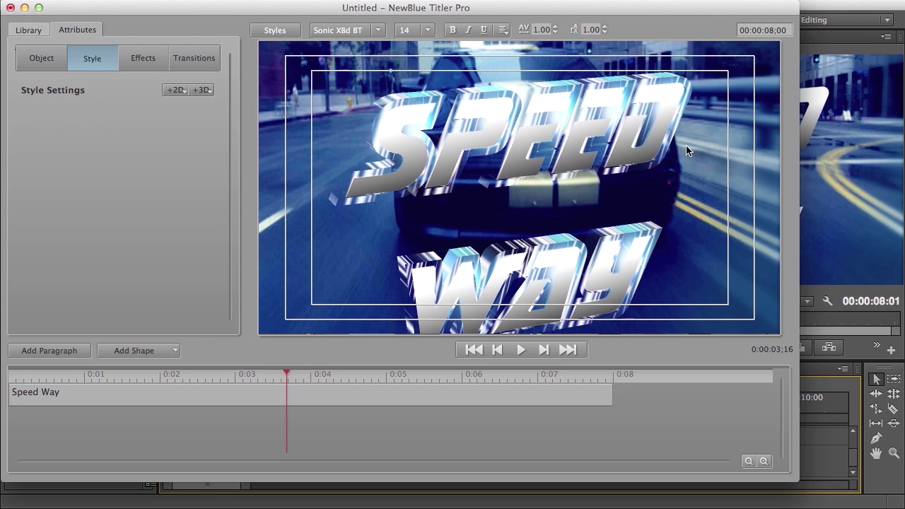
click(646, 143)
drag(646, 144, 515, 156)
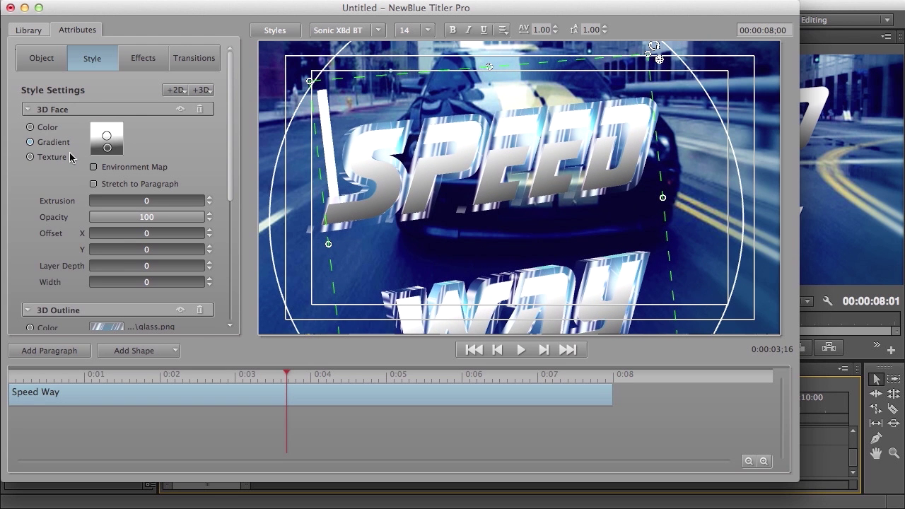
click(28, 109)
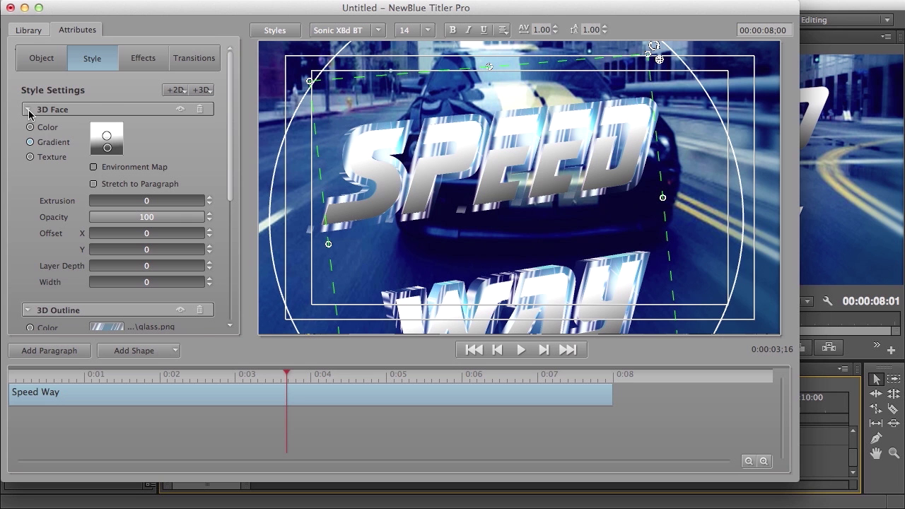
click(93, 186)
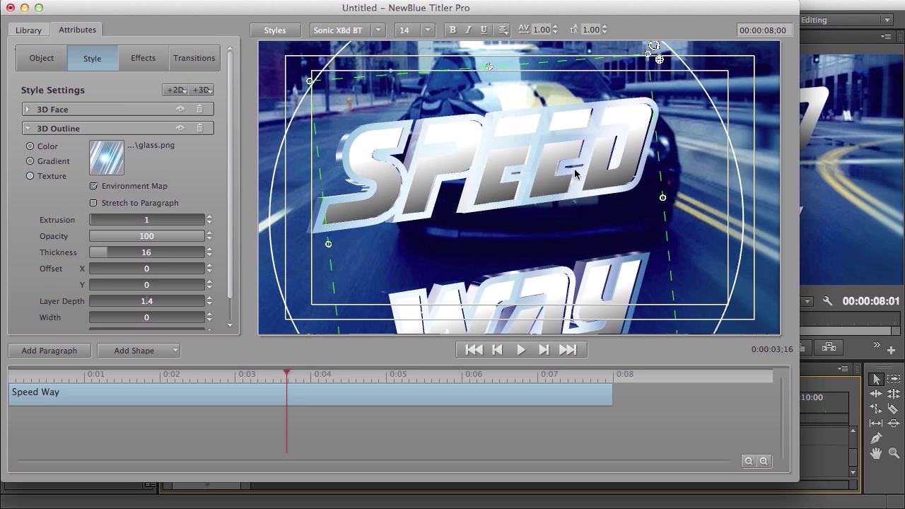
drag(574, 173, 516, 161)
- Add a second 3D outline layer textured with explosion.png
click(201, 90)
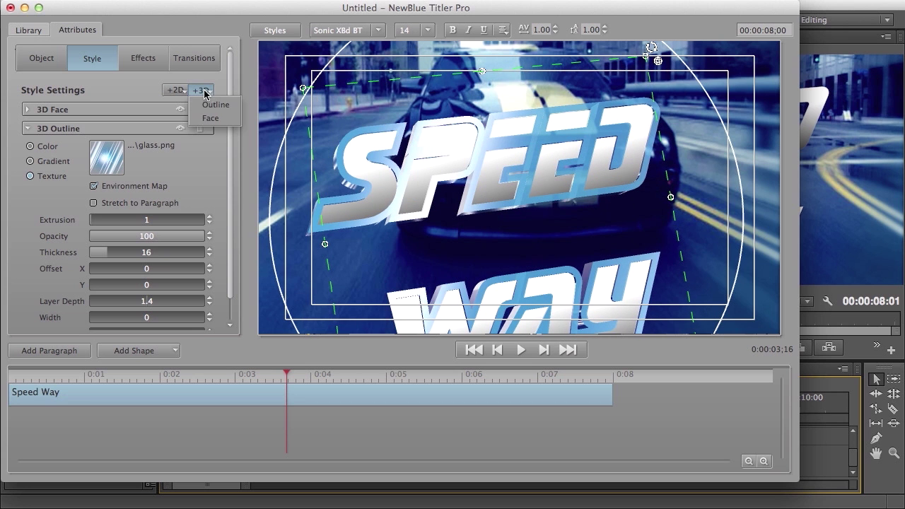
click(211, 103)
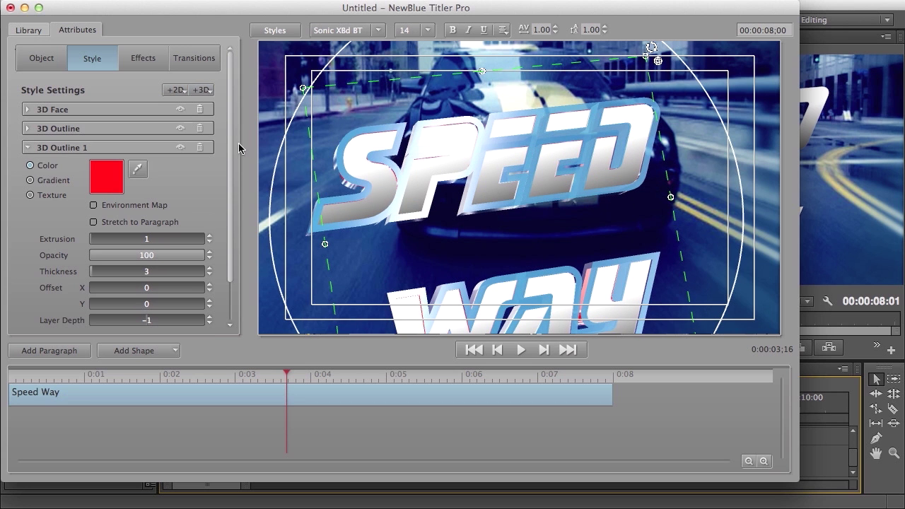
click(52, 195)
scroll(285, 206, down, 3)
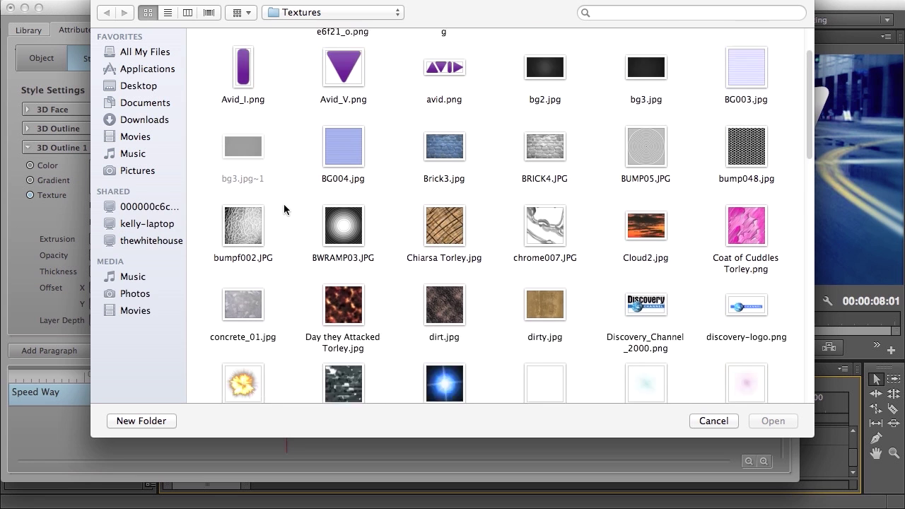
scroll(283, 210, down, 5)
scroll(284, 209, up, 1)
double_click(240, 119)
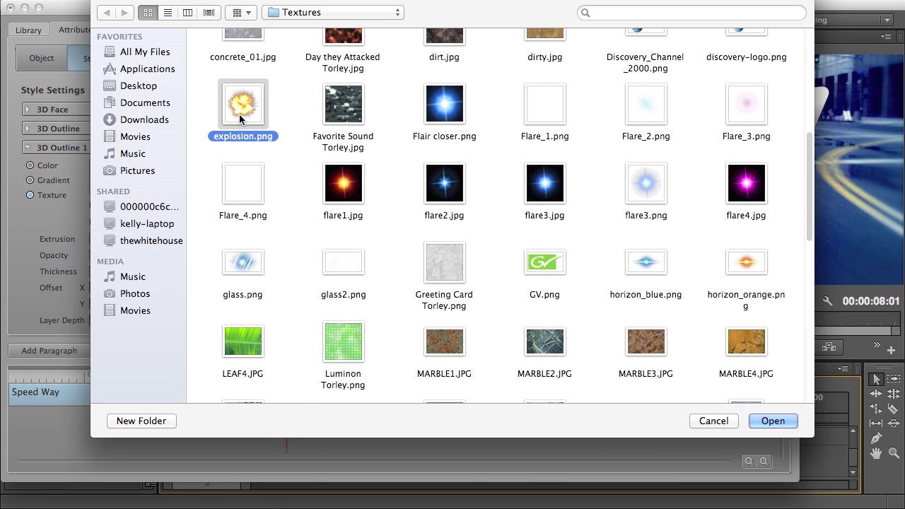
- Enable environment mapping on the new outline, set thickness 8.1 and adjust its layer depth
click(94, 205)
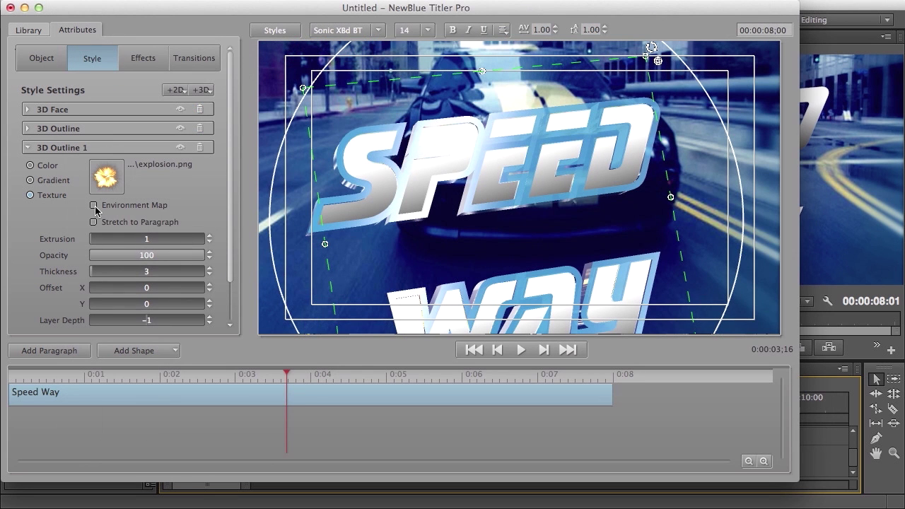
mouse_move(128, 324)
mouse_down()
mouse_move(151, 320)
mouse_move(133, 320)
mouse_up()
drag(90, 279, 101, 278)
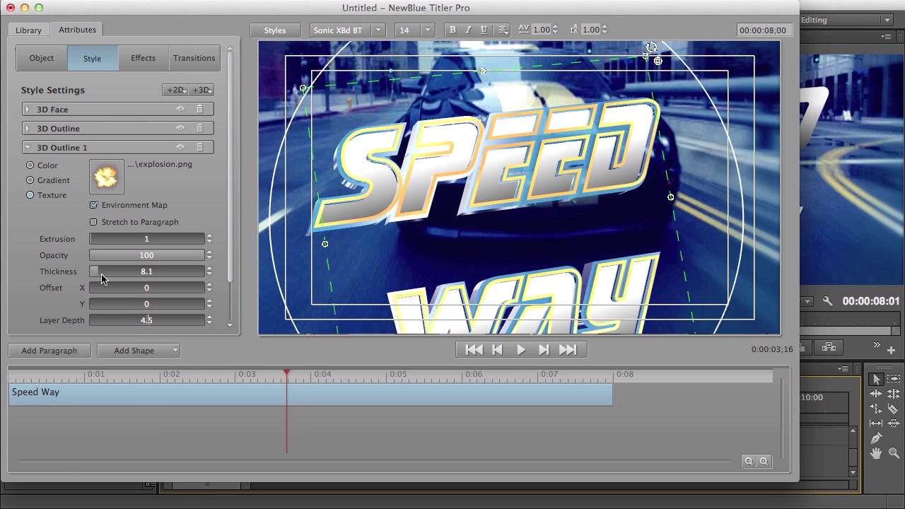
drag(145, 325, 144, 322)
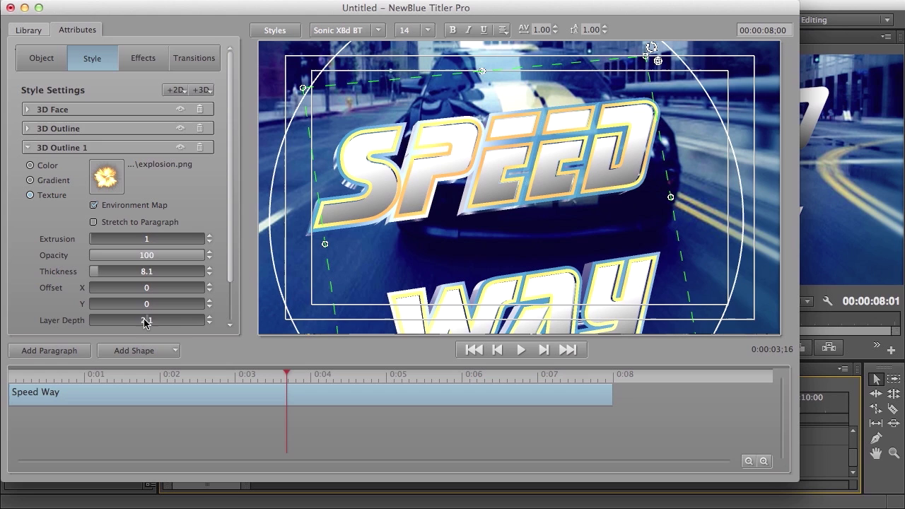
- Add a 3D face layer textured with speaker-grille-texture.jpg and set its extrusion to 0
click(201, 90)
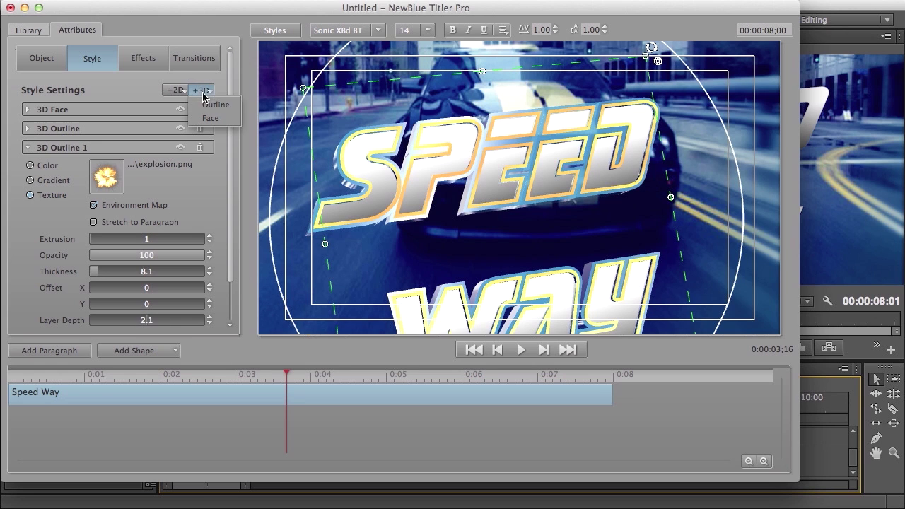
click(210, 118)
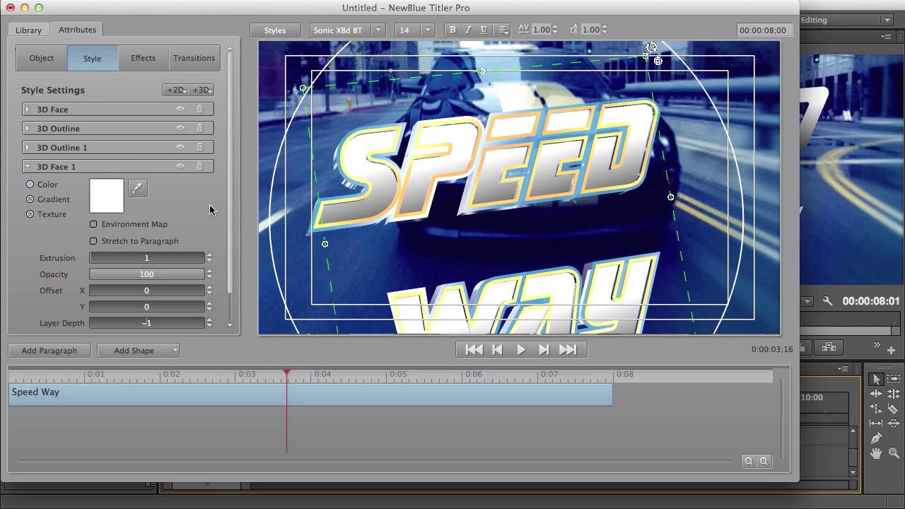
click(62, 222)
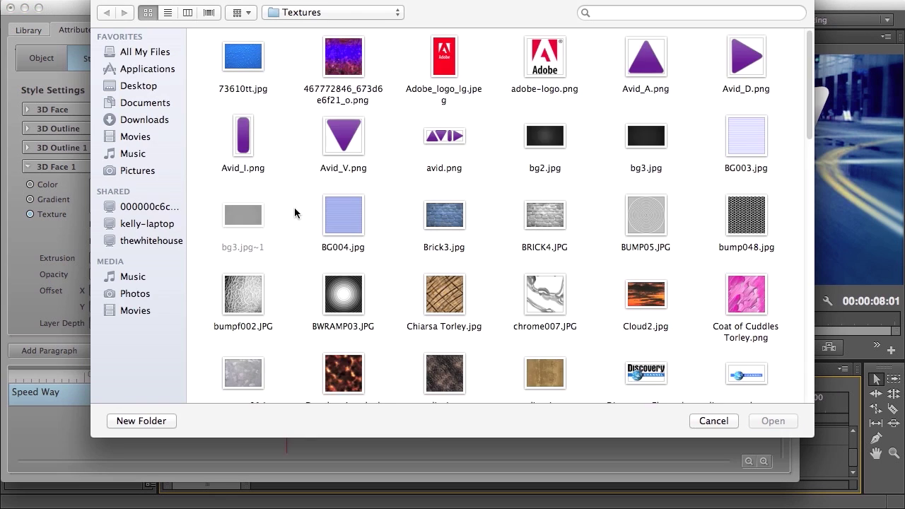
scroll(294, 207, down, 10)
scroll(294, 207, down, 5)
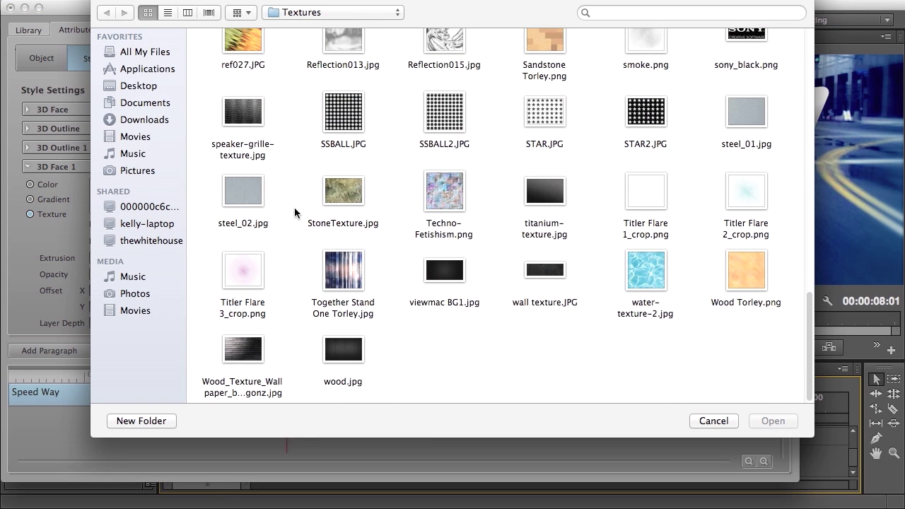
click(242, 112)
key(Return)
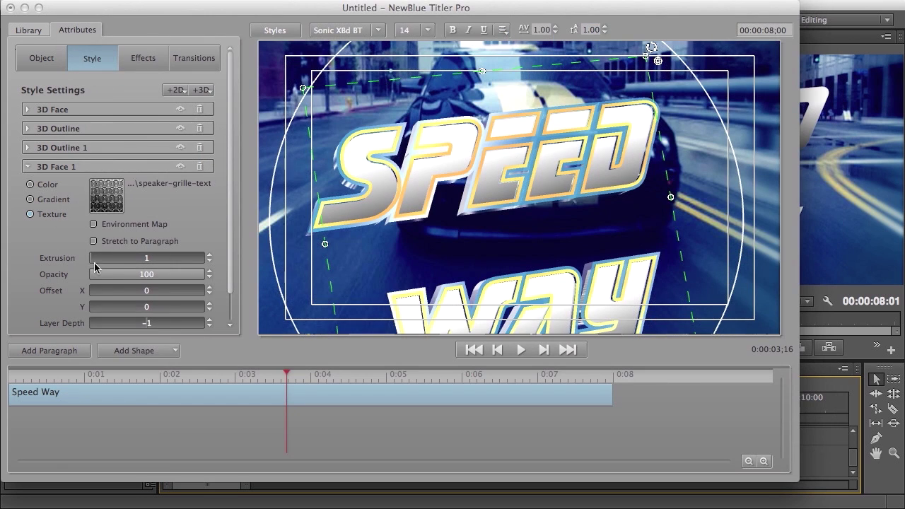
drag(115, 264, 65, 320)
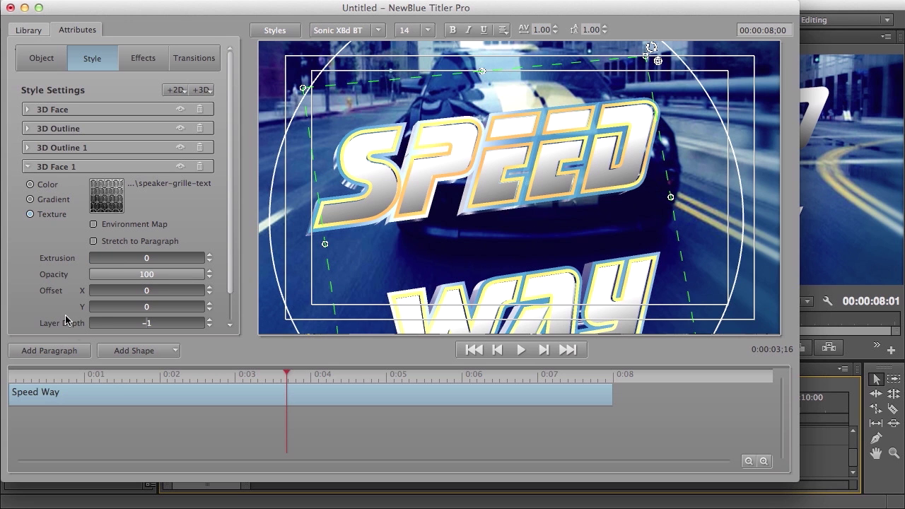
- Lower the original 3D face's opacity to 28 so the grille mesh shows through
scroll(229, 283, down, 2)
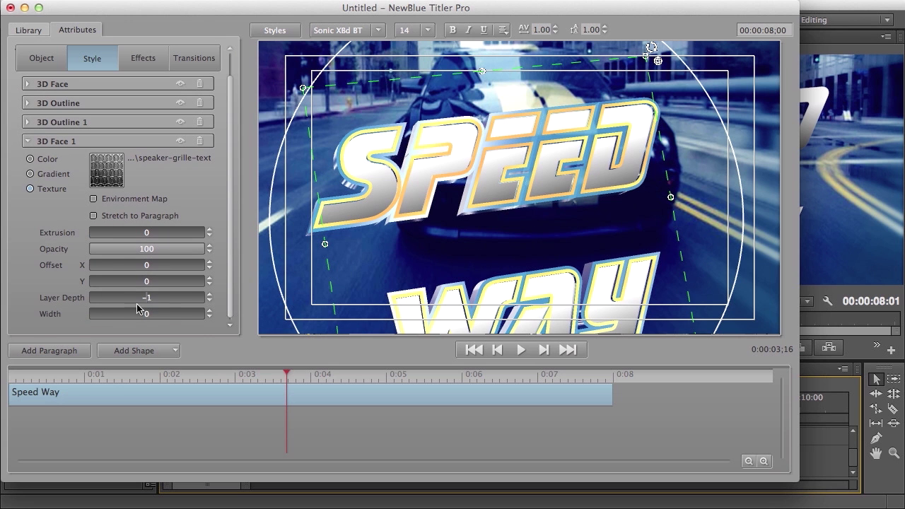
drag(140, 304, 129, 307)
click(29, 85)
drag(201, 192, 32, 194)
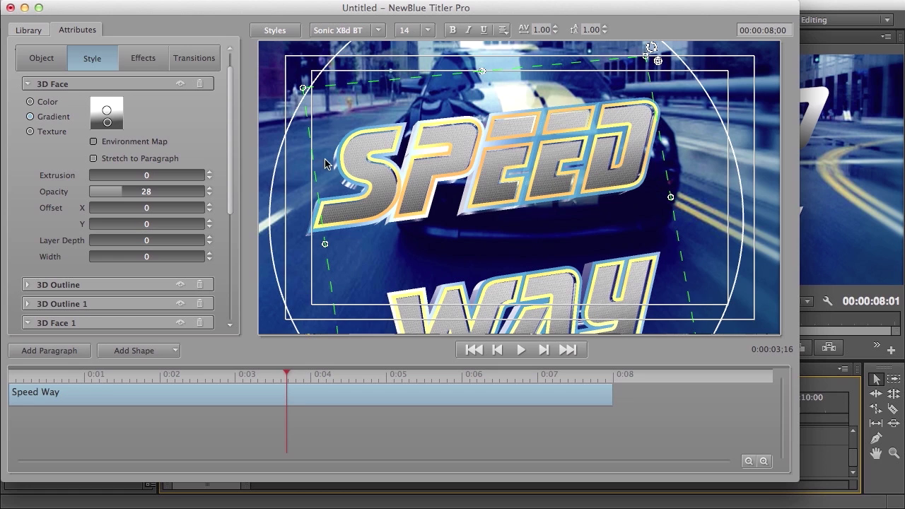
click(28, 32)
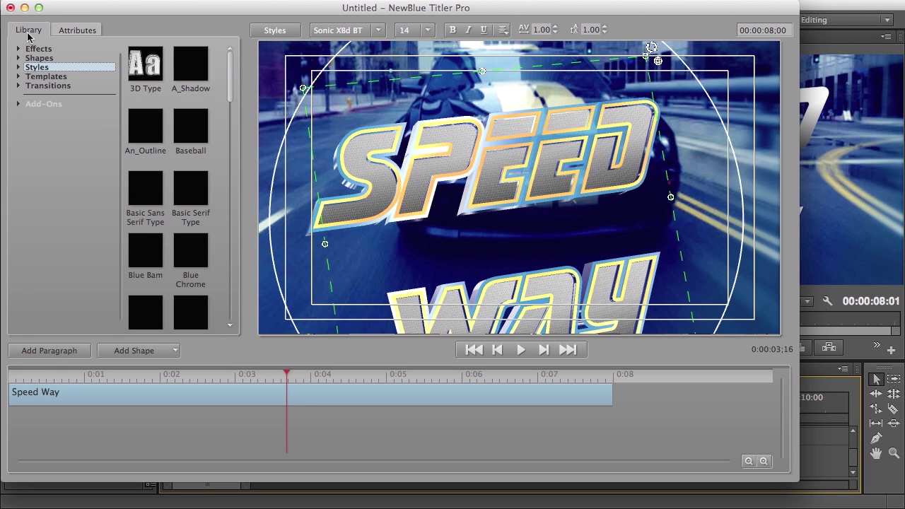
- Try the 3D Type style, show the My Styles collection, and move the title up slightly right
double_click(136, 73)
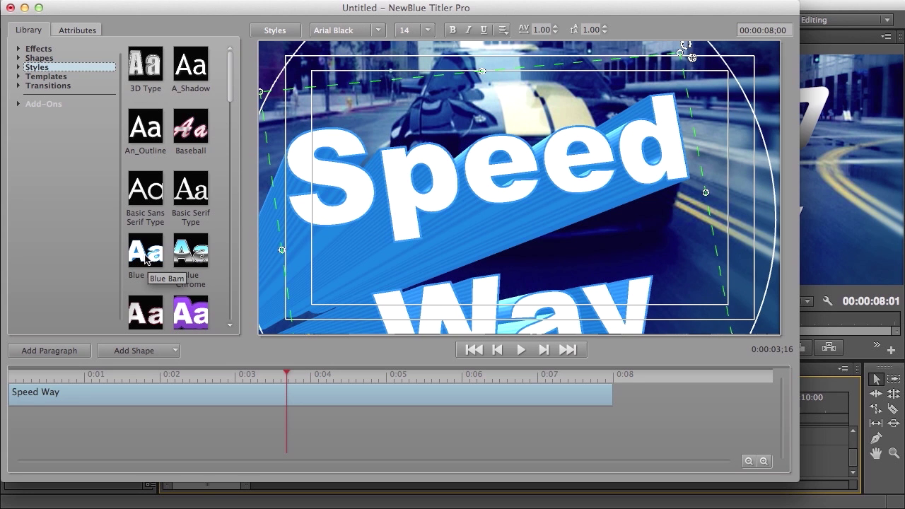
click(19, 67)
click(40, 77)
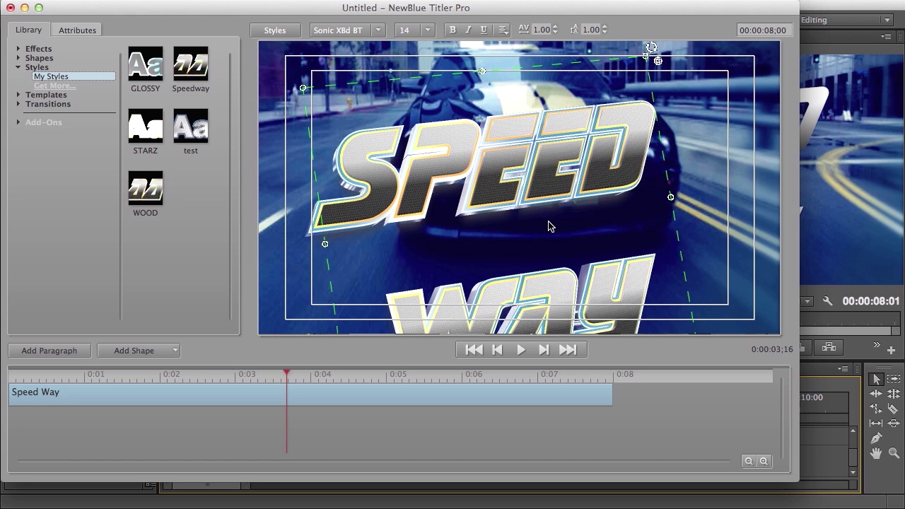
drag(318, 175, 328, 144)
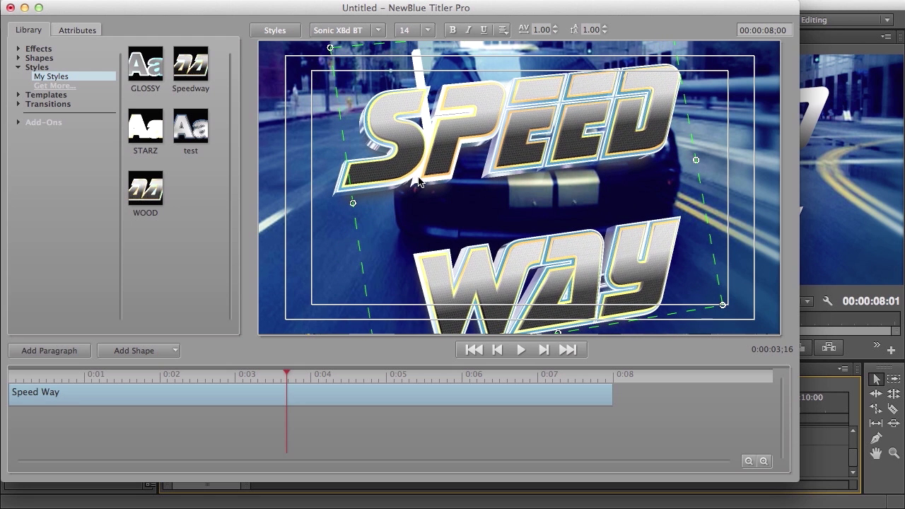
- Scale the S of SPEED into a large initial letter and shift it left
click(329, 184)
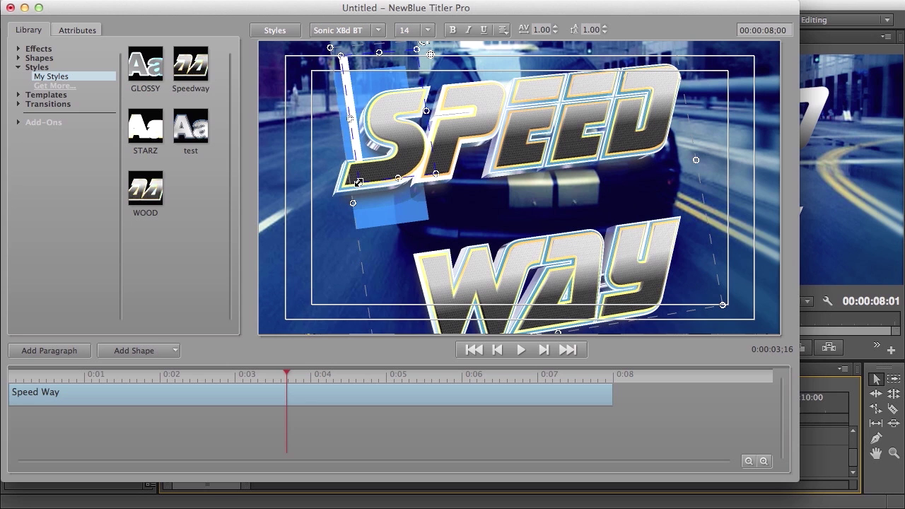
drag(348, 192, 317, 213)
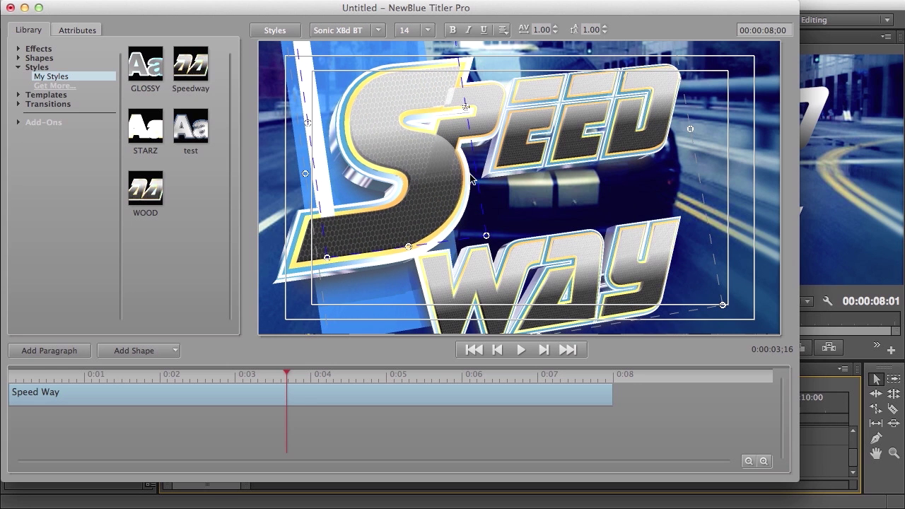
drag(479, 182, 445, 208)
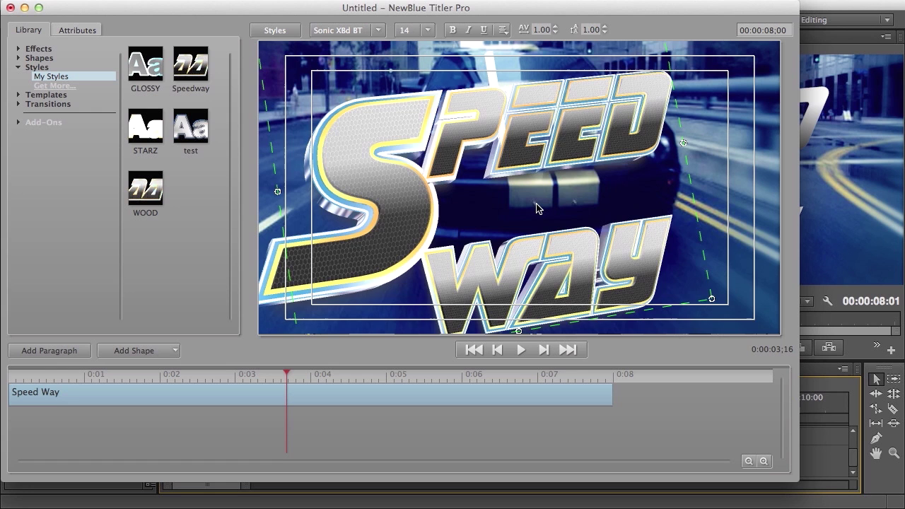
- Enlarge the W, move the word Way right and up, and tilt it in 3D
click(535, 268)
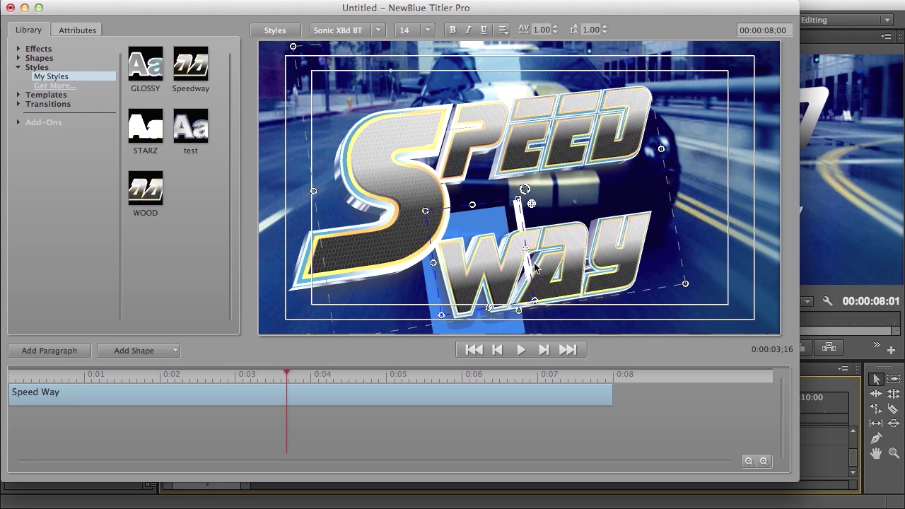
drag(519, 201, 534, 185)
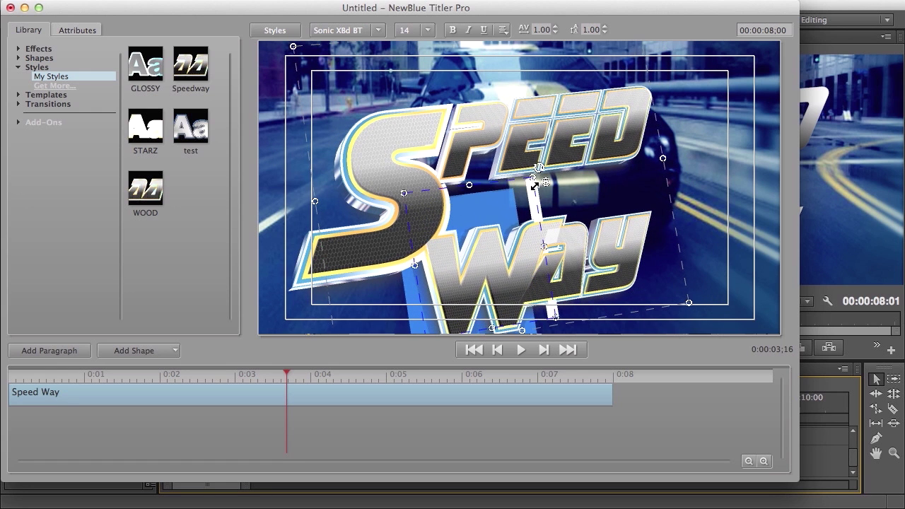
drag(543, 218, 527, 199)
drag(651, 256, 432, 289)
drag(641, 194, 704, 173)
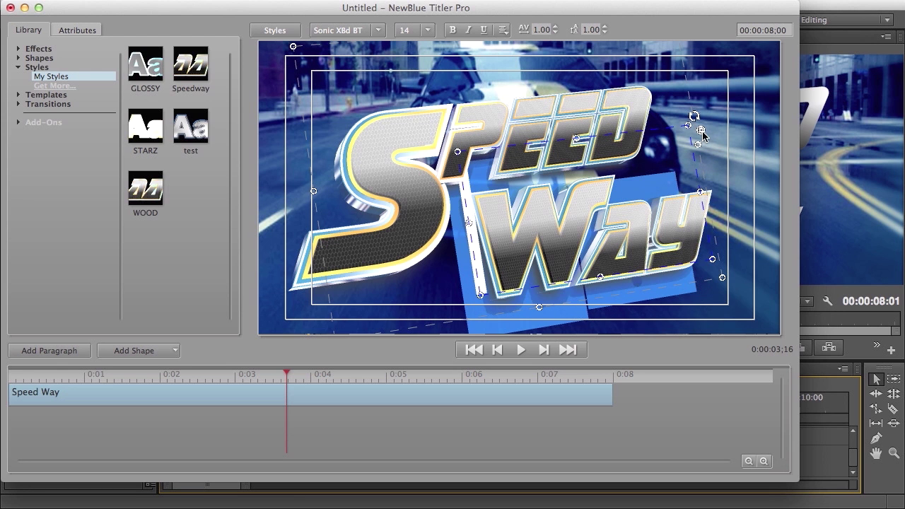
drag(701, 131, 622, 215)
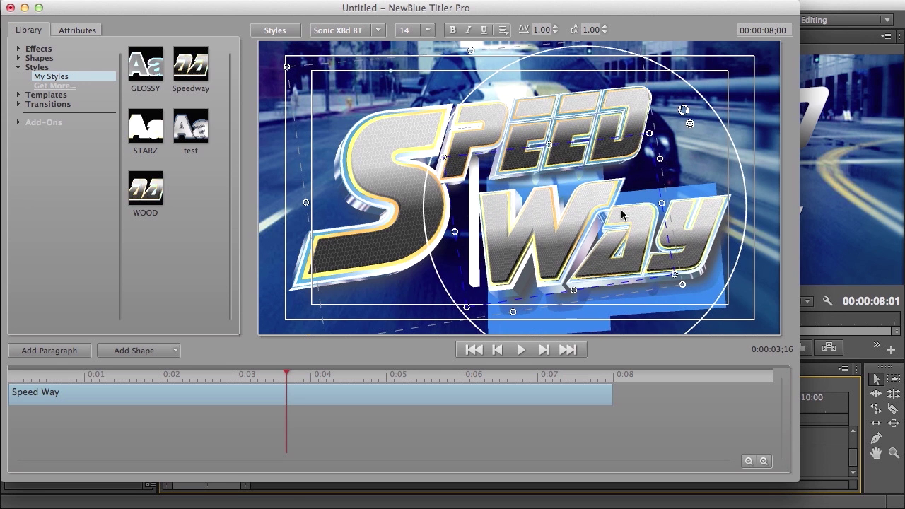
click(449, 134)
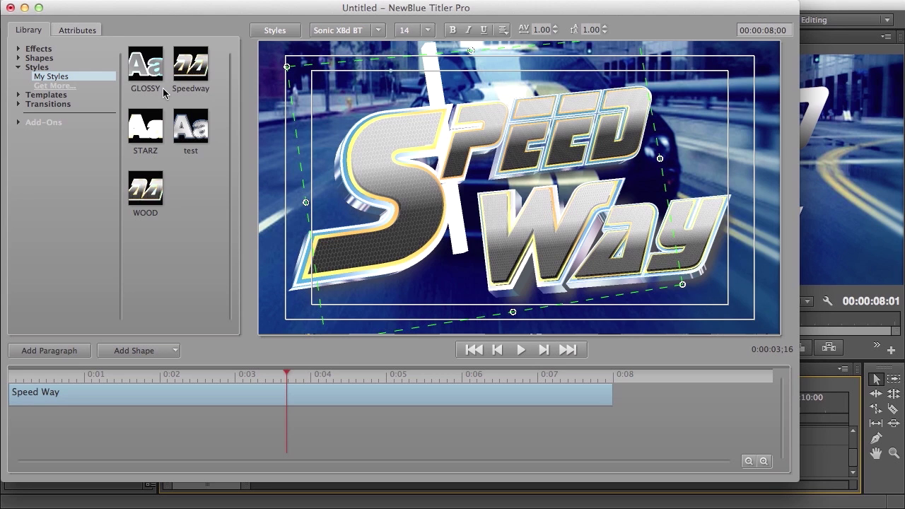
- Apply the Slow Turn animation to the Speed Way title and adjust its end pose
click(19, 48)
click(27, 59)
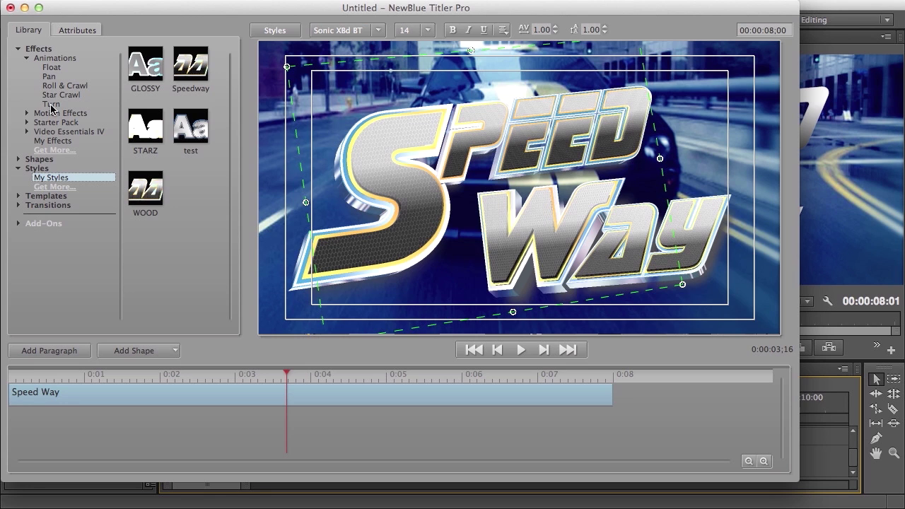
click(51, 104)
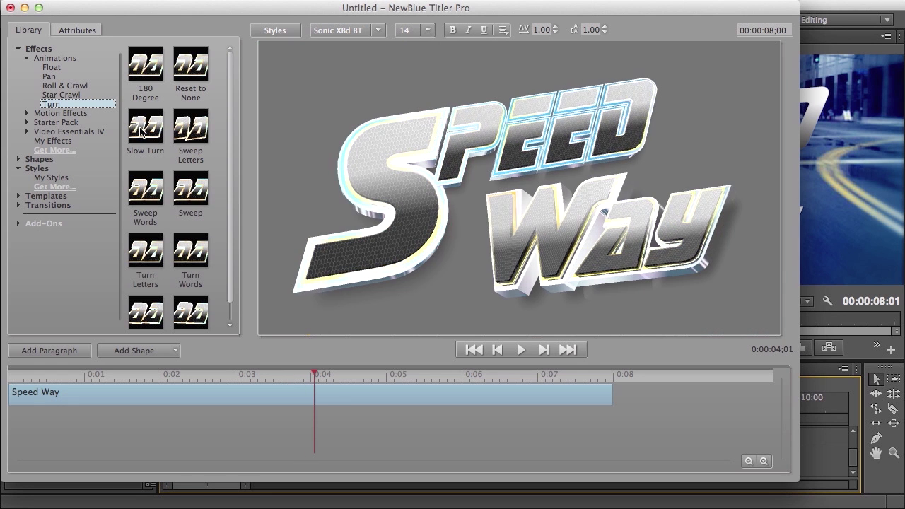
drag(134, 127, 427, 208)
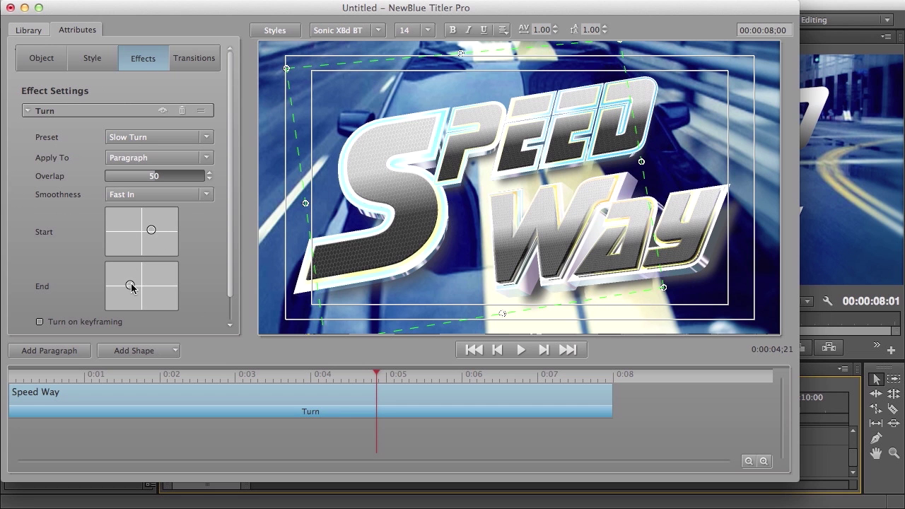
drag(130, 285, 140, 287)
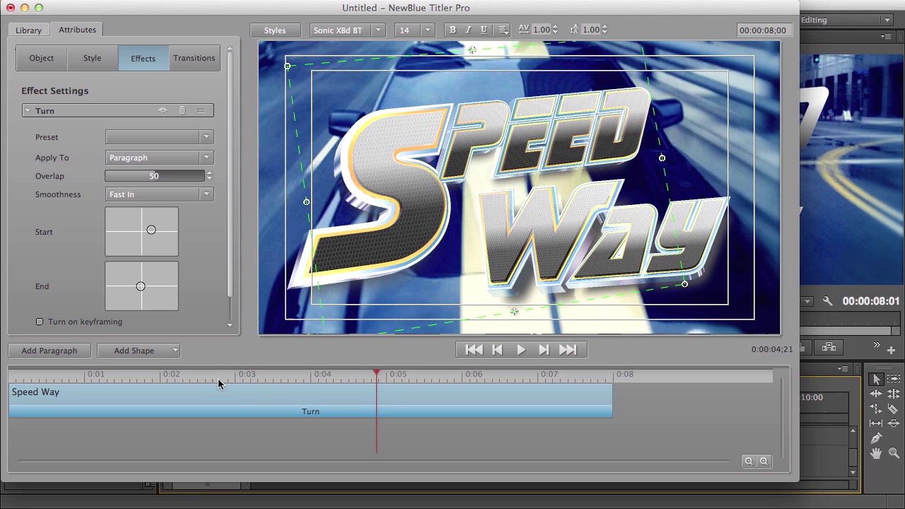
- Nudge the Speed Way title slightly up and left near the animation's start and preview the turn
drag(178, 378, 477, 378)
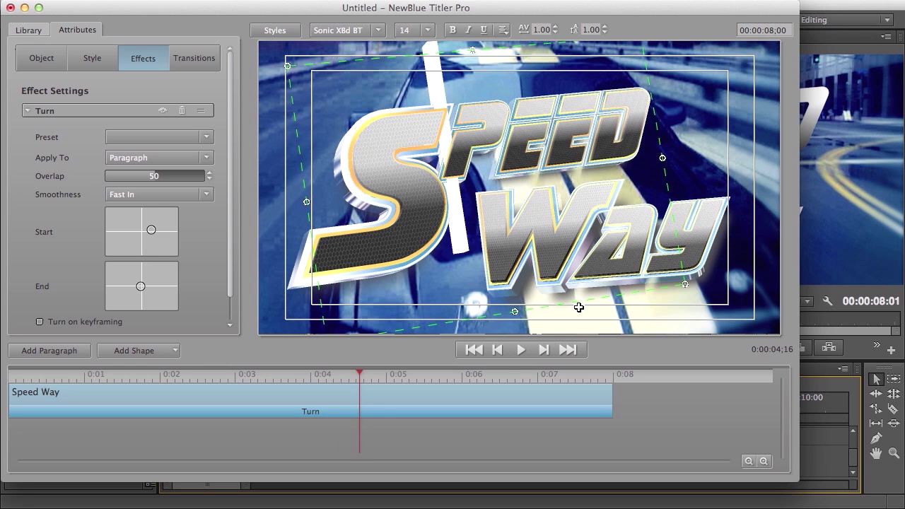
drag(578, 307, 563, 281)
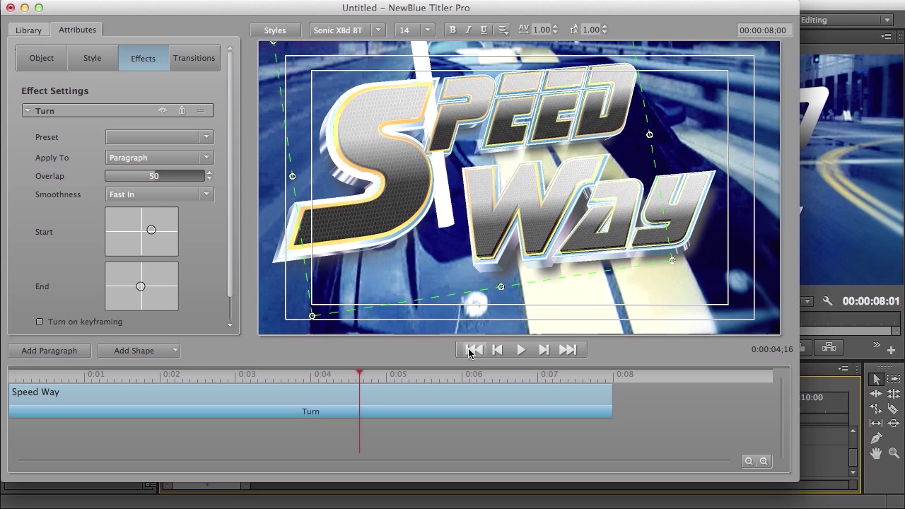
click(520, 349)
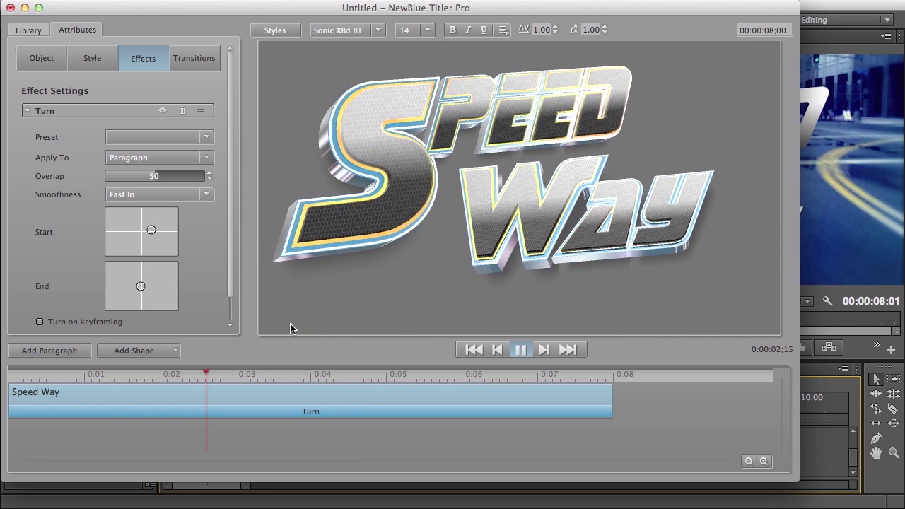
- Stop the preview and add a new text paragraph reading 'Drivers'
key(space)
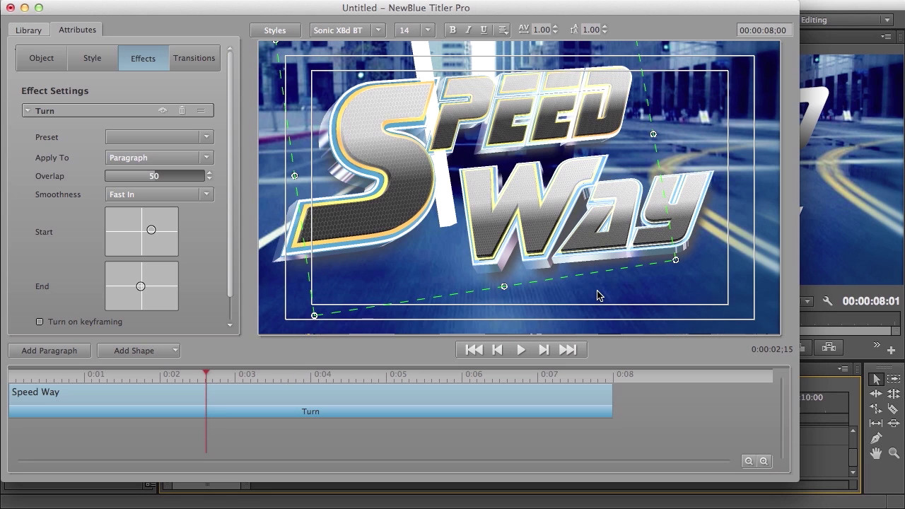
key(super+a)
click(610, 309)
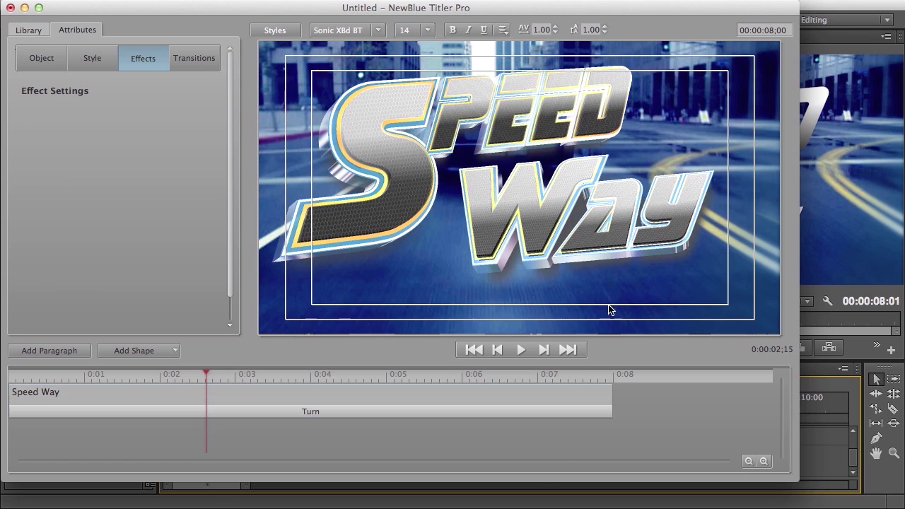
double_click(602, 304)
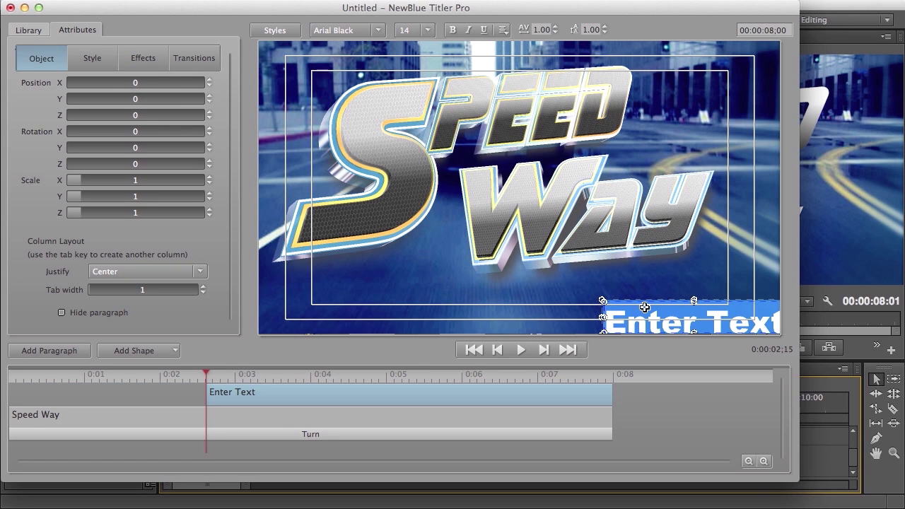
text(Drif)
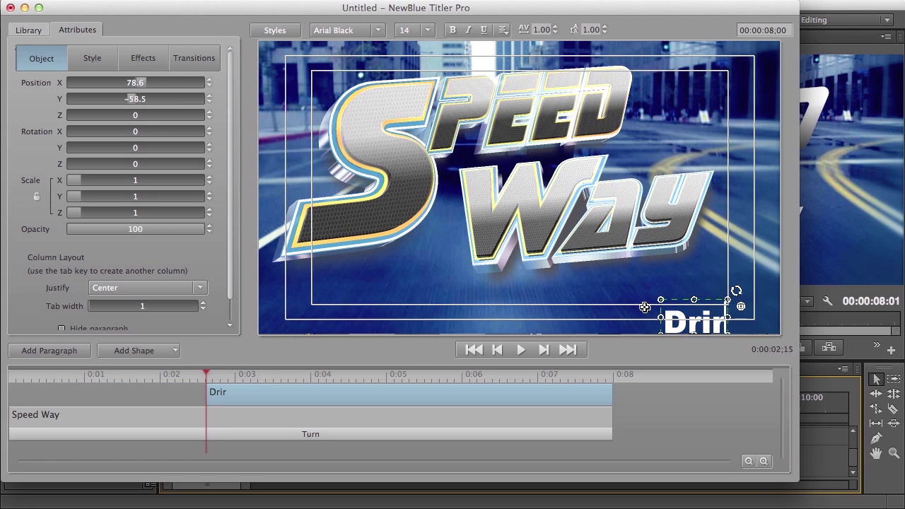
text(vers)
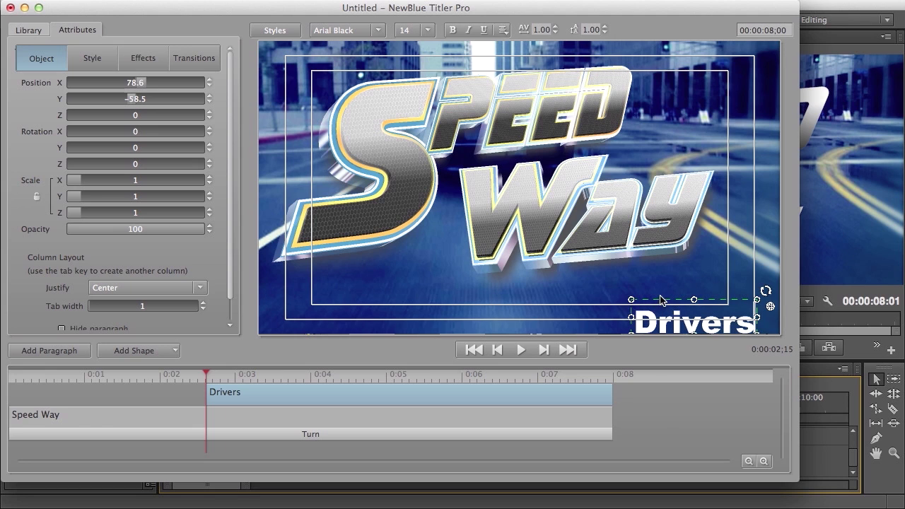
- Place the Drivers line just under the word Way and expand the Library's Templates category
drag(661, 300, 559, 262)
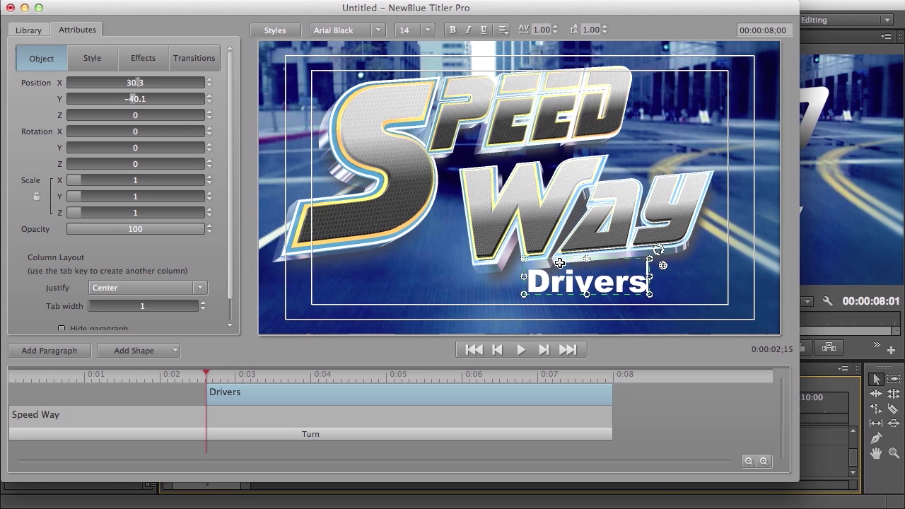
click(27, 30)
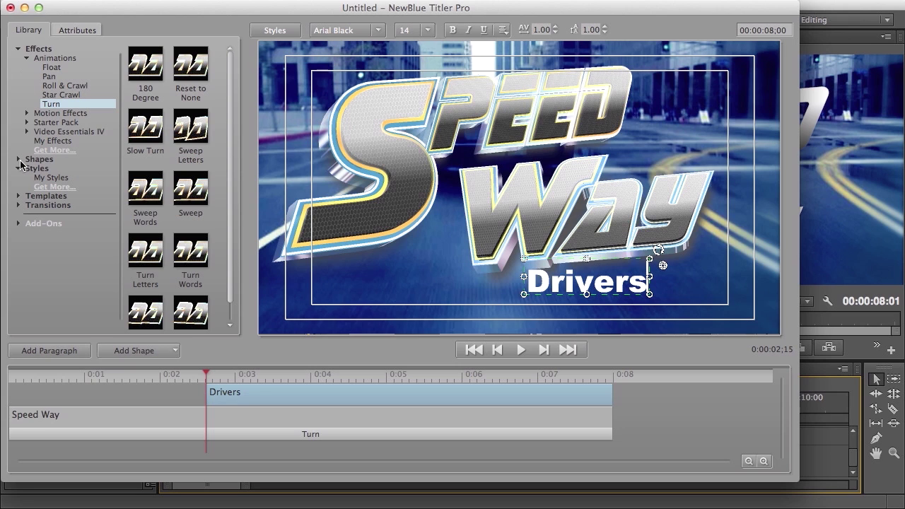
click(20, 197)
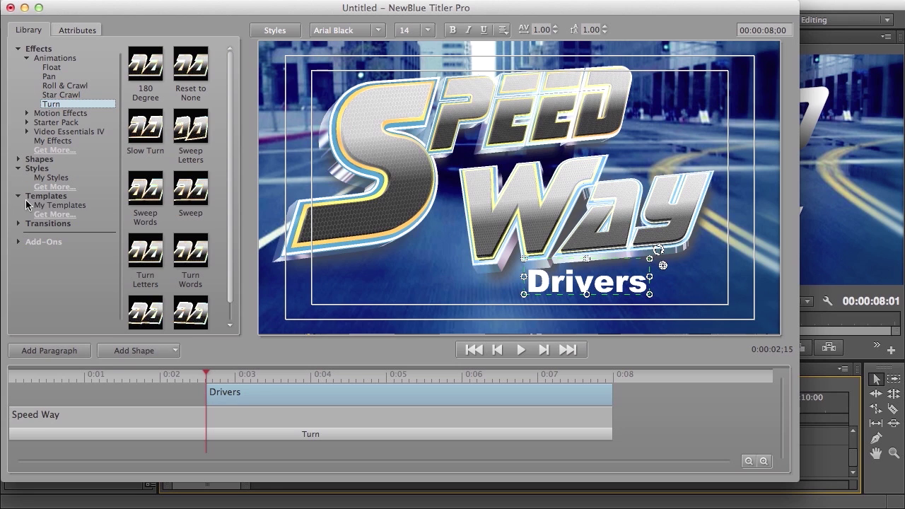
- Apply the saved Drivers template from My Templates to the subtitle and preview its animation
click(48, 207)
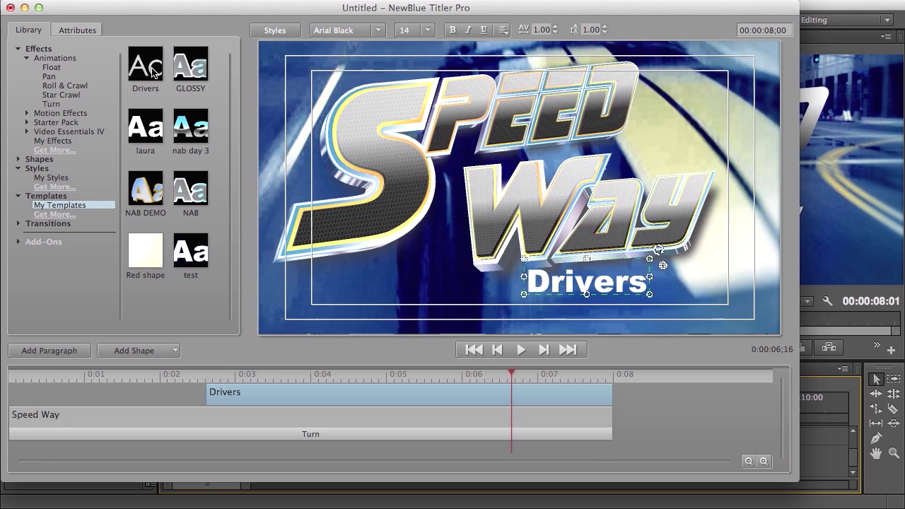
double_click(151, 71)
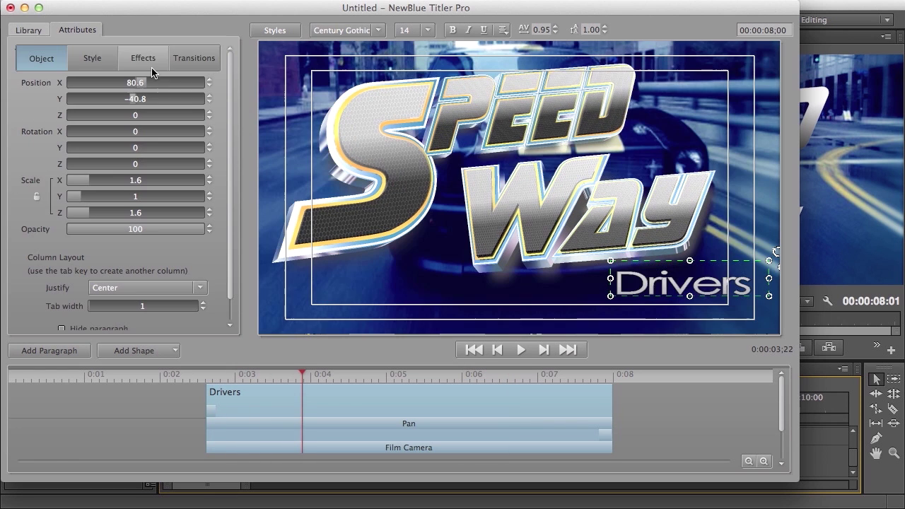
click(527, 352)
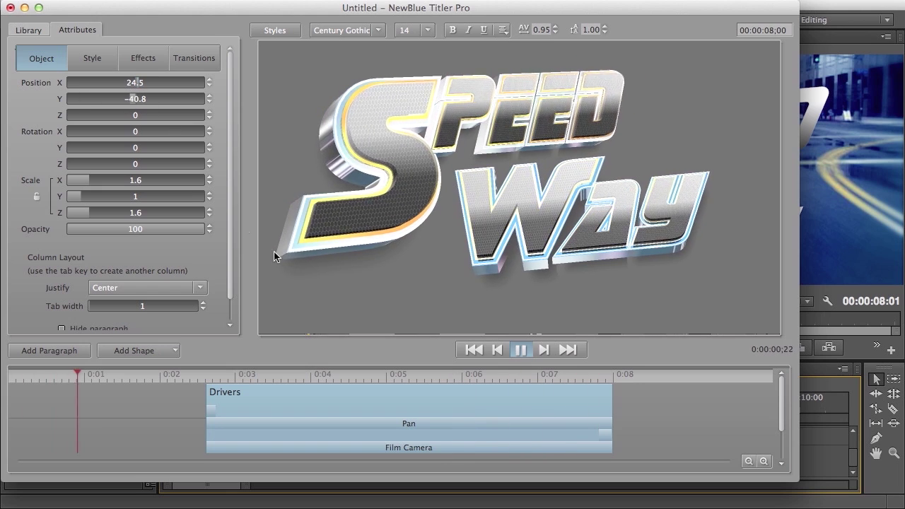
- Apply the Fast Right Words Fly In transition to the Speed Way title
click(520, 350)
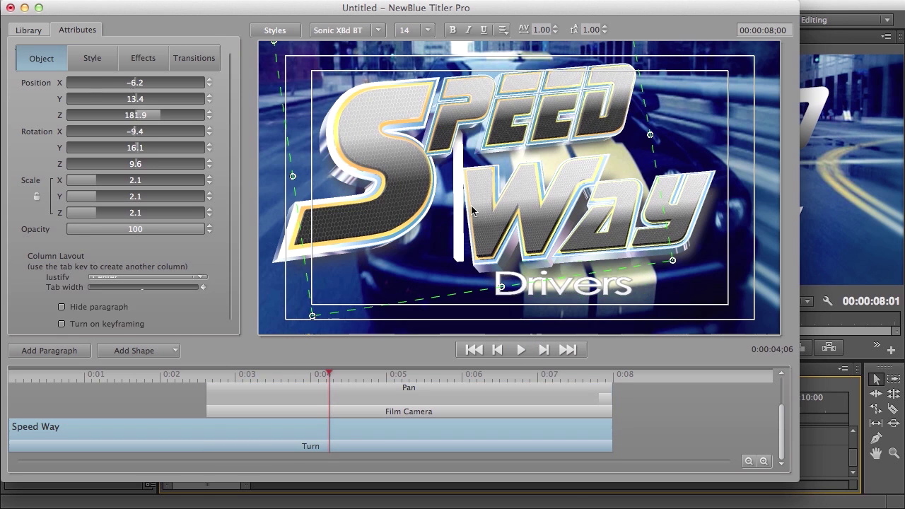
click(28, 31)
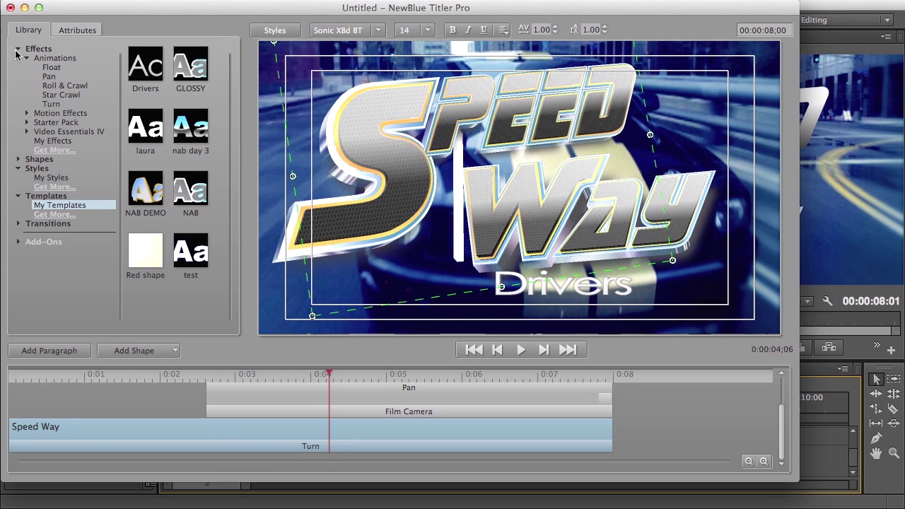
click(17, 48)
click(18, 123)
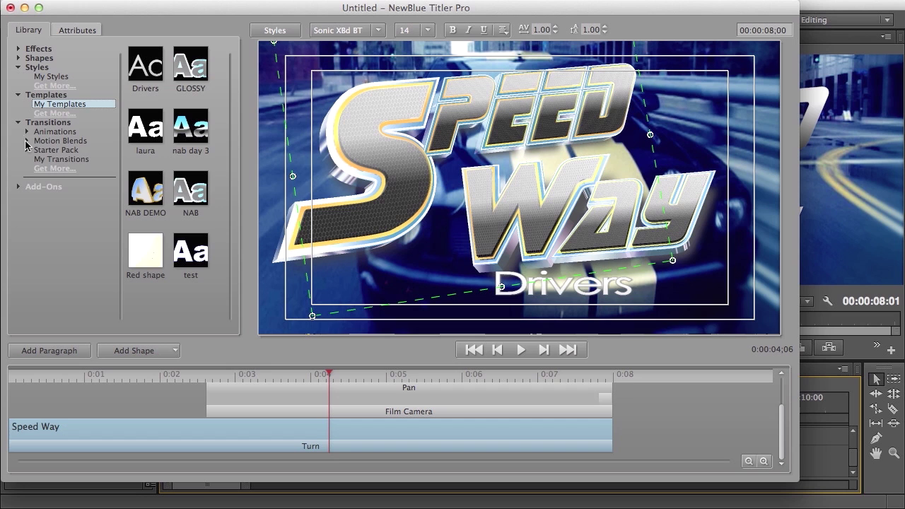
click(26, 132)
click(56, 197)
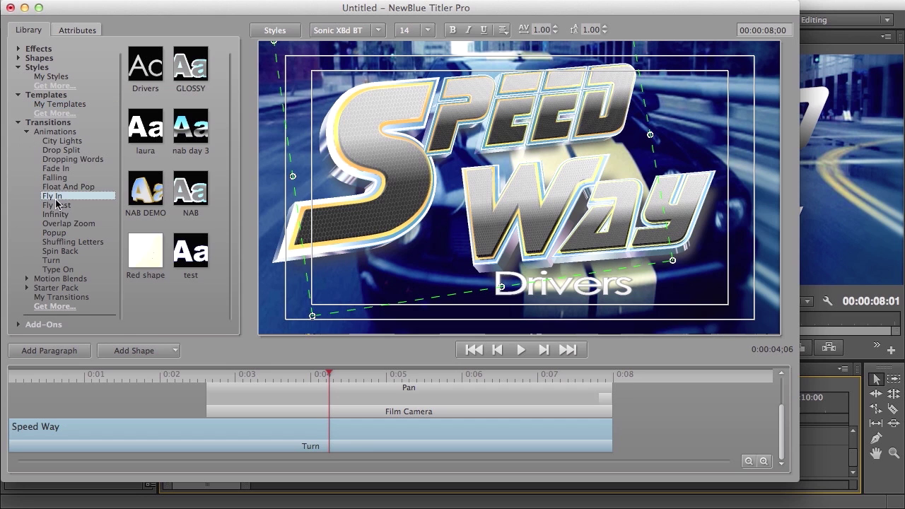
mouse_move(142, 138)
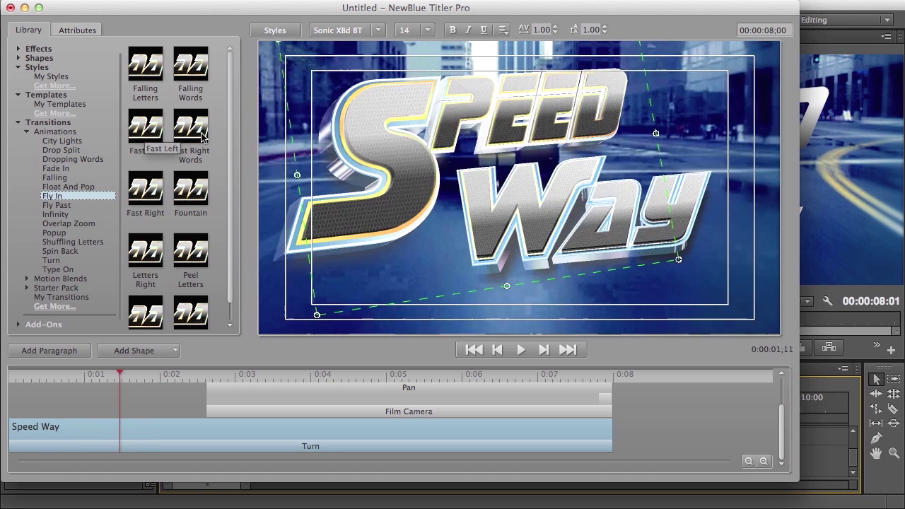
mouse_move(203, 136)
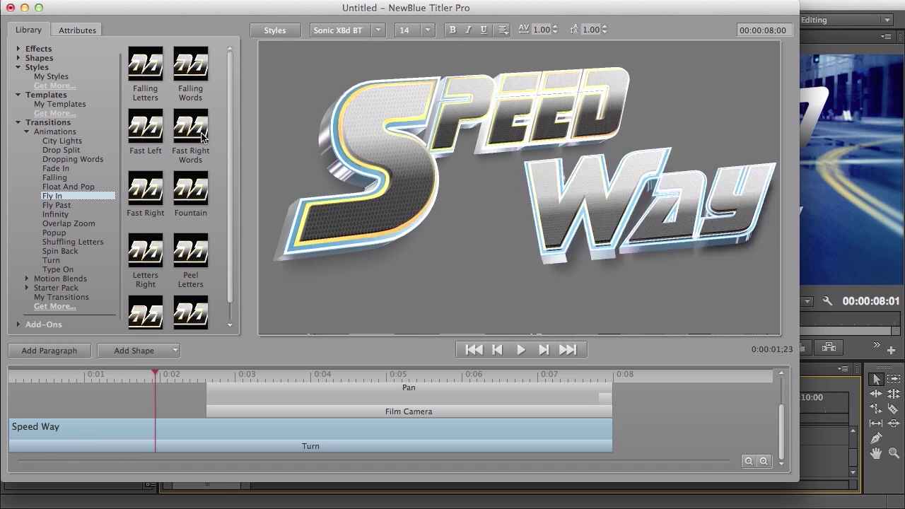
drag(202, 136, 40, 431)
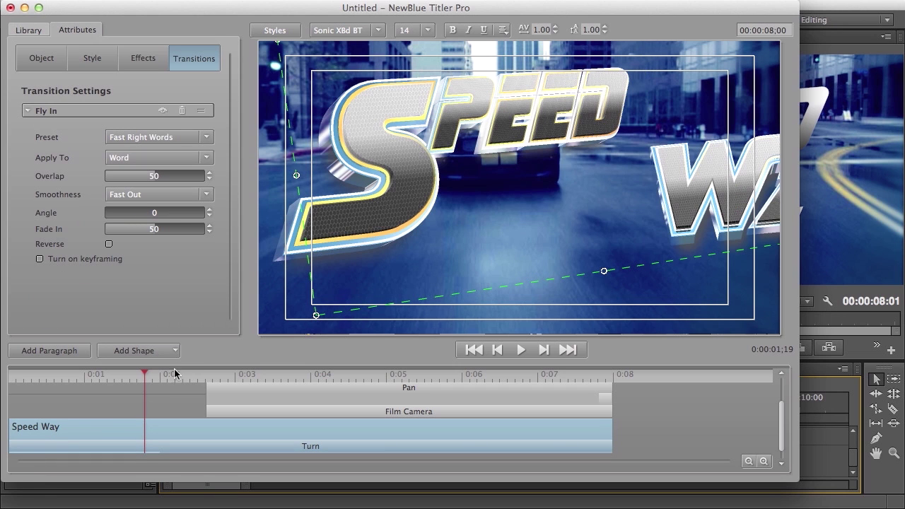
- Raise the Fly In overlap to 85.9 and preview the full title animation
drag(179, 366, 184, 316)
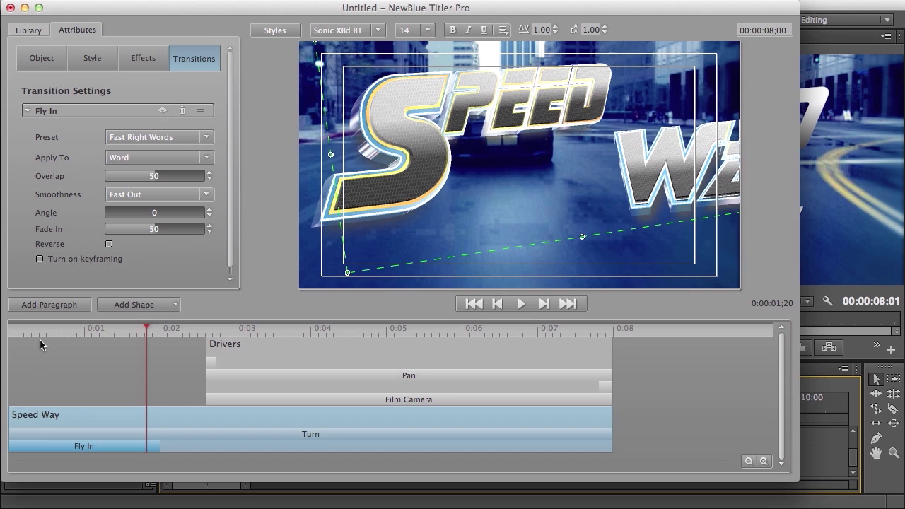
drag(40, 339, 144, 342)
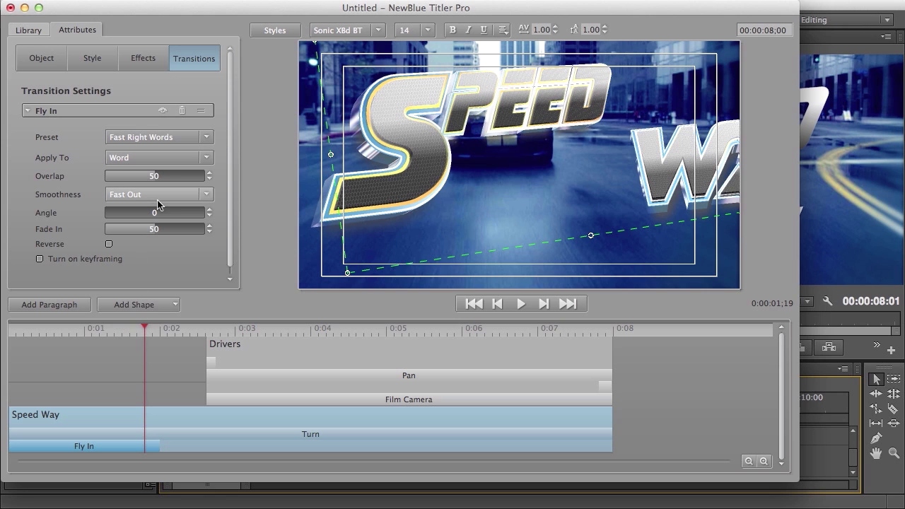
drag(157, 177, 224, 179)
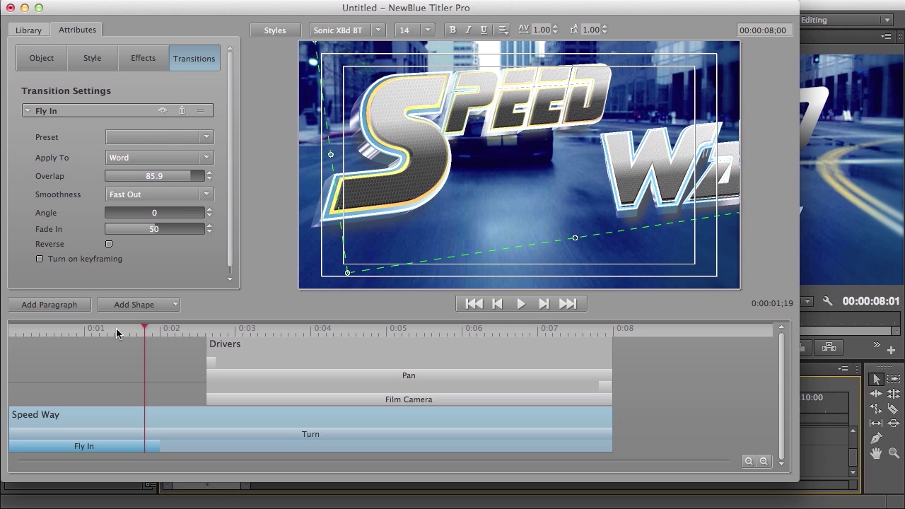
drag(78, 337, 169, 341)
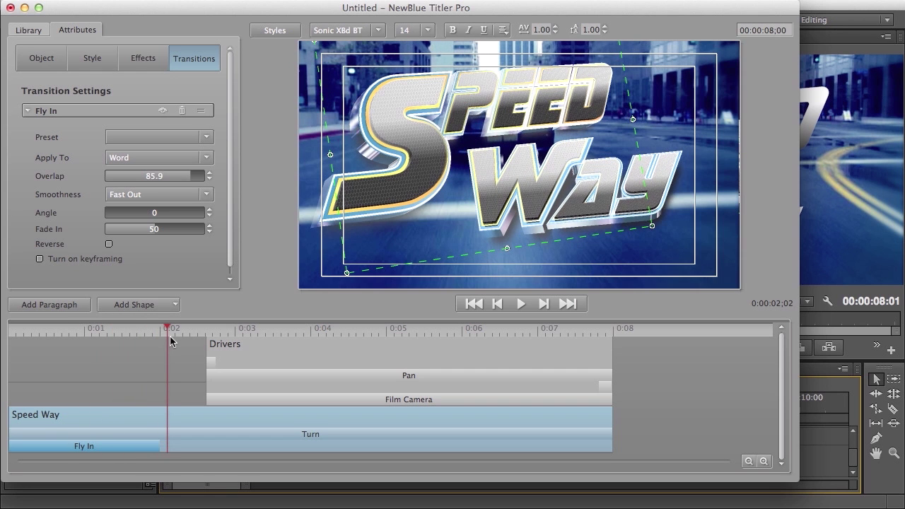
click(520, 304)
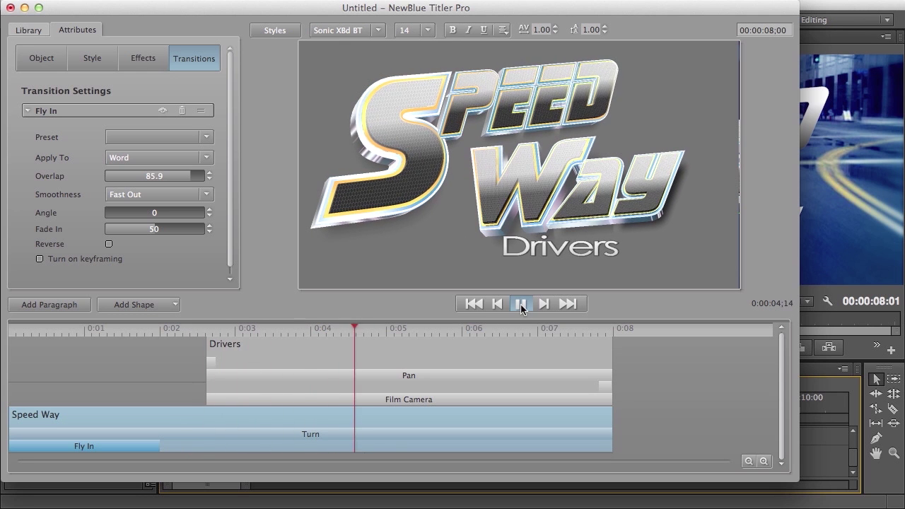
click(520, 303)
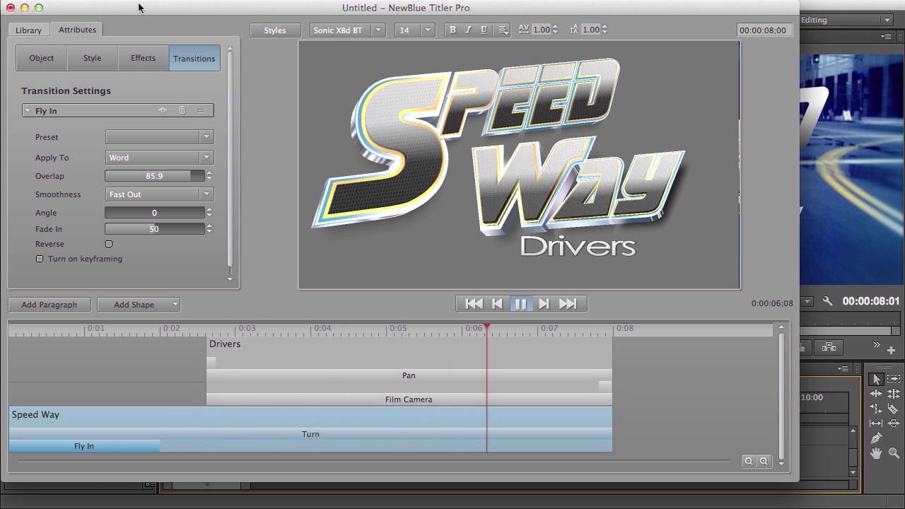
click(10, 8)
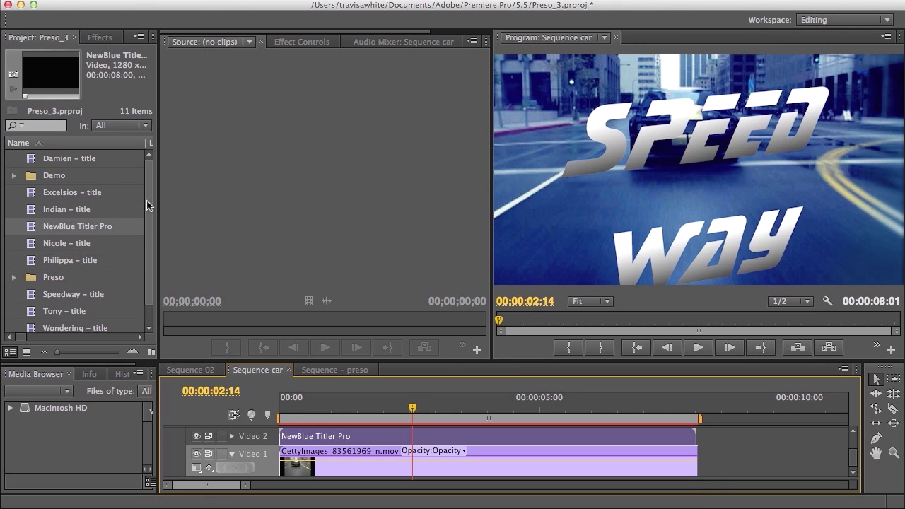
drag(412, 408, 276, 411)
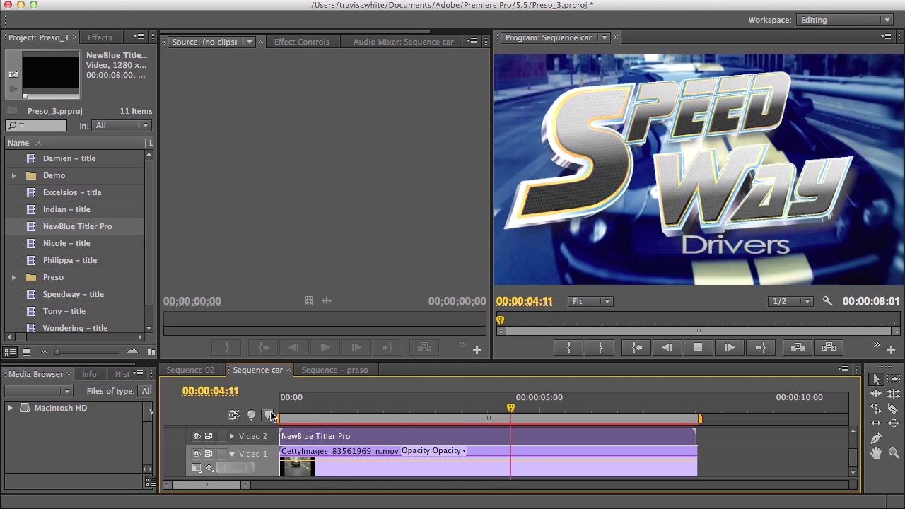
key(space)
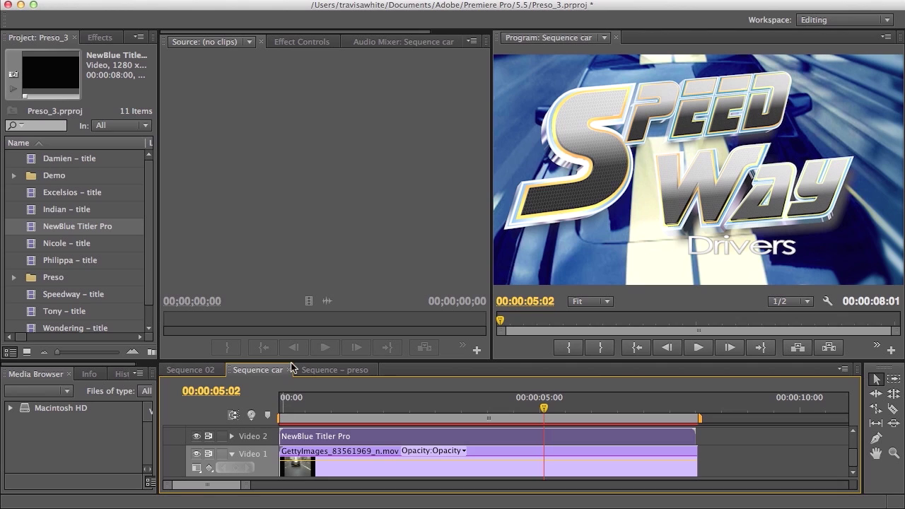